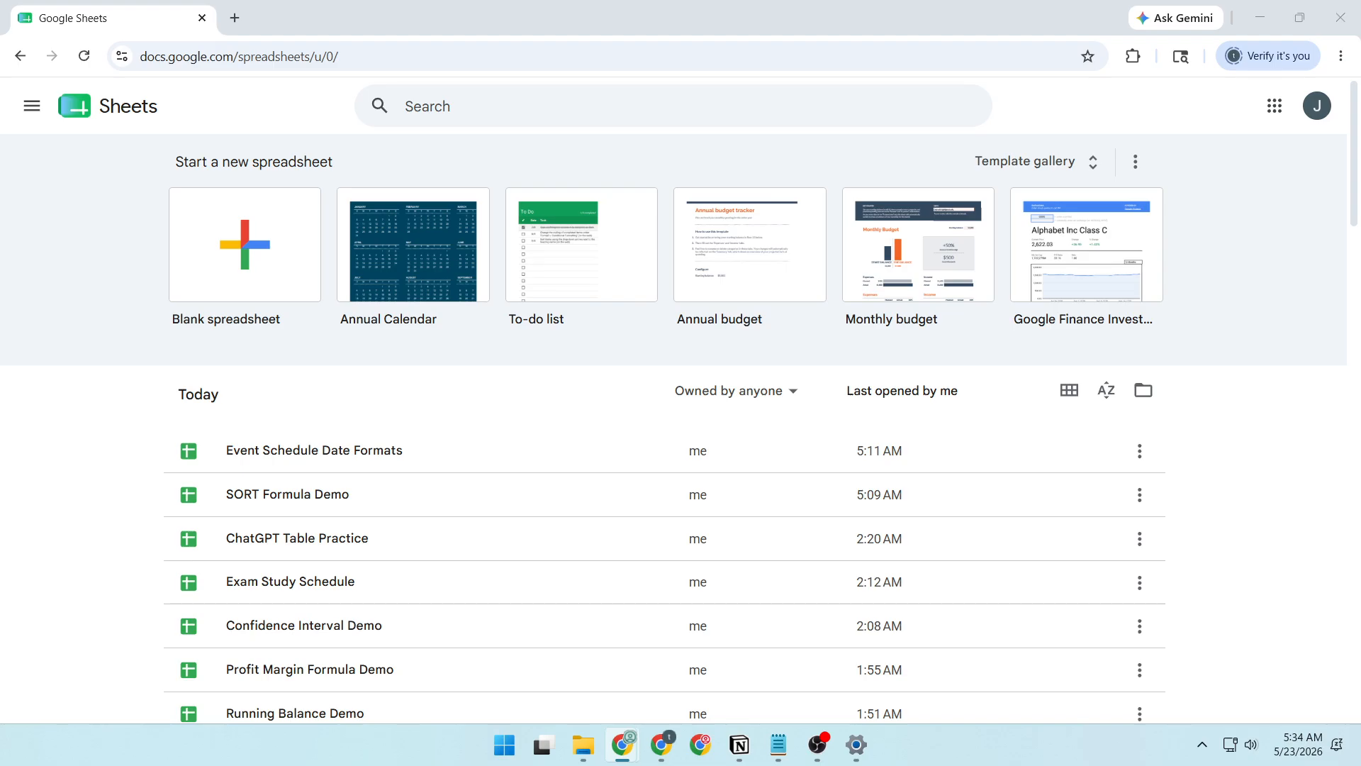
- Create a blank spreadsheet and name it "12-Month Content Calendar"
{"action": "left_click", "coordinate": [310, 63]}
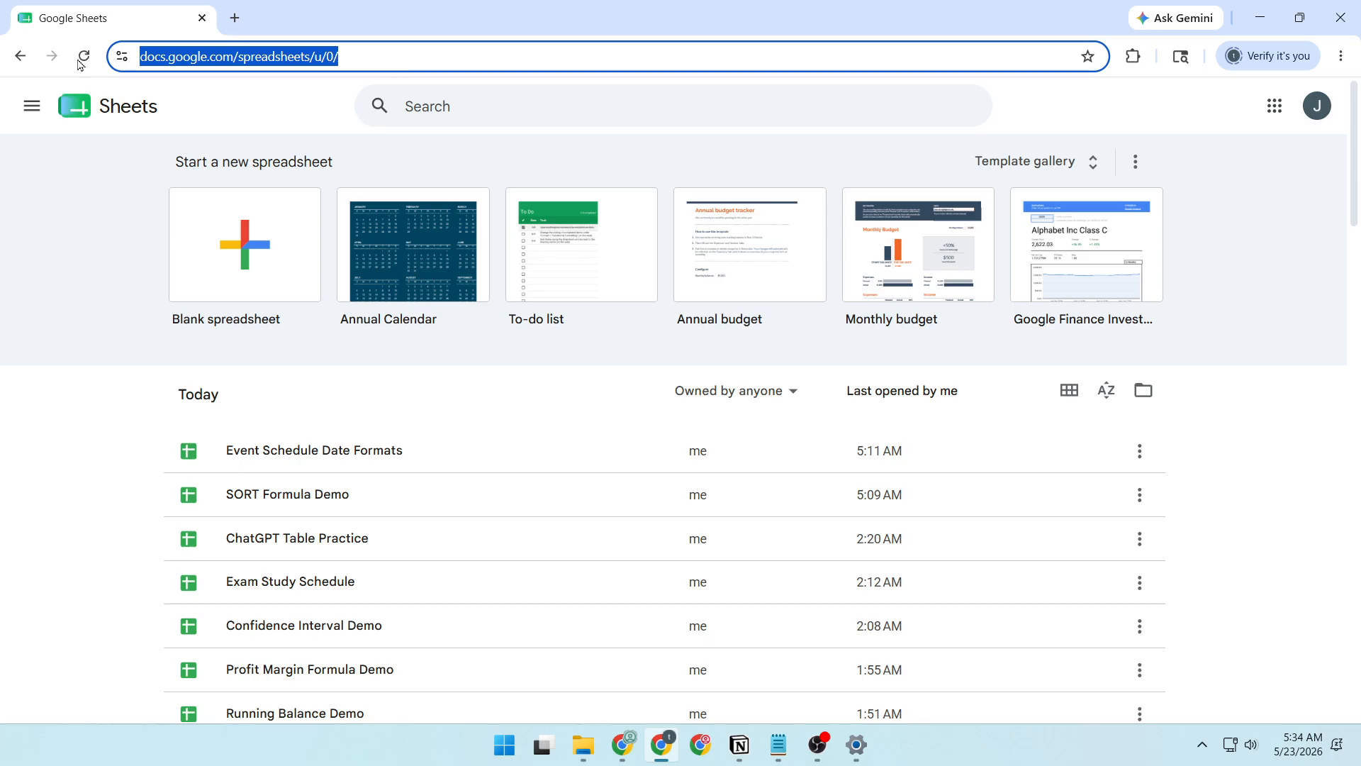
{"action": "left_click", "coordinate": [230, 253]}
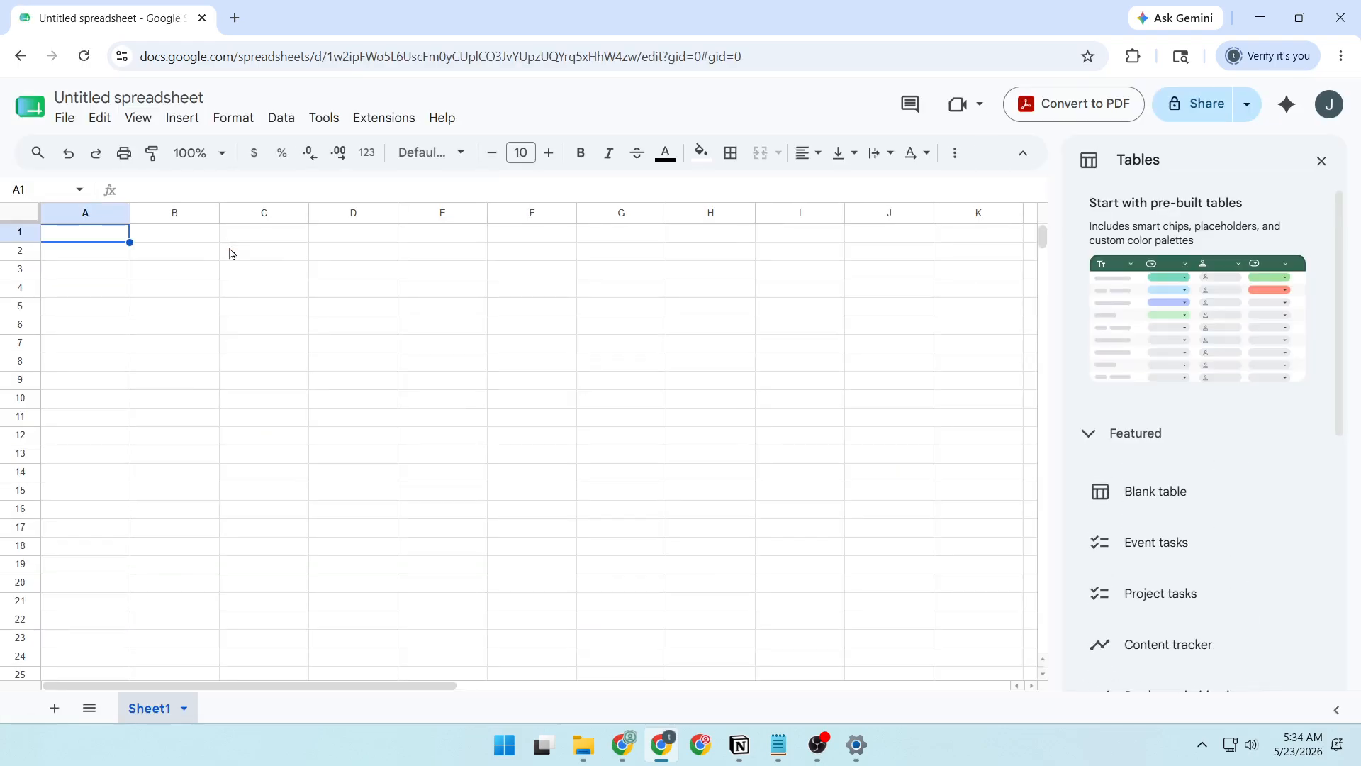
{"action": "left_click", "coordinate": [1322, 161]}
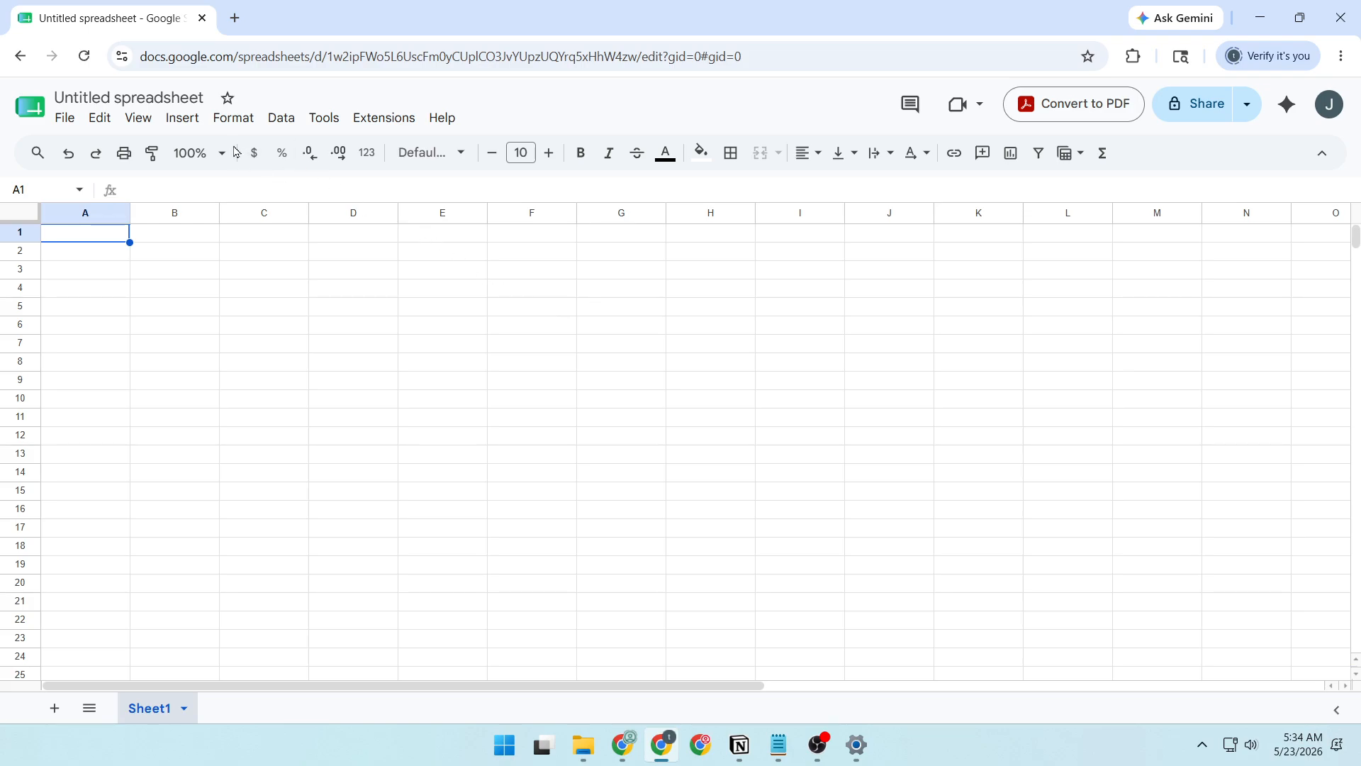
{"action": "left_click", "coordinate": [110, 94]}
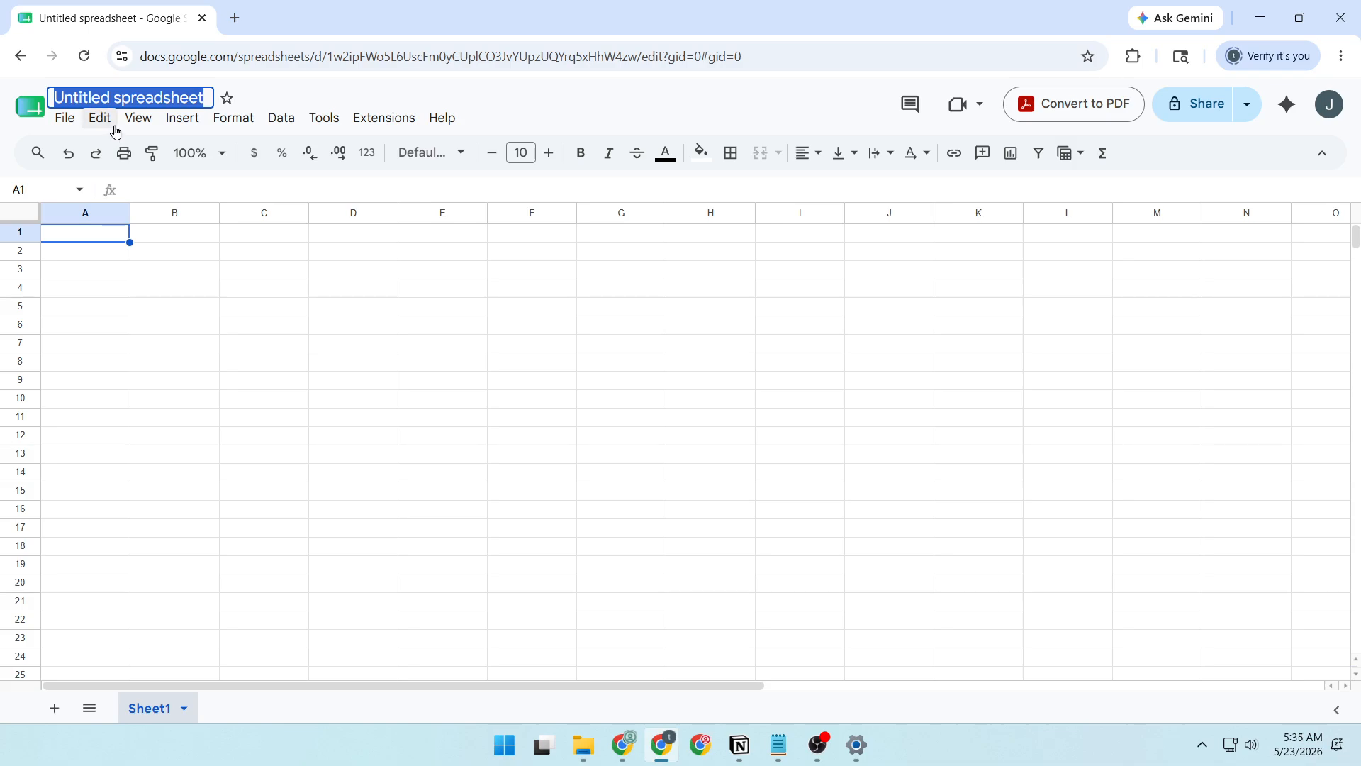
{"action": "type", "text": "12-Month Content Calendar"}
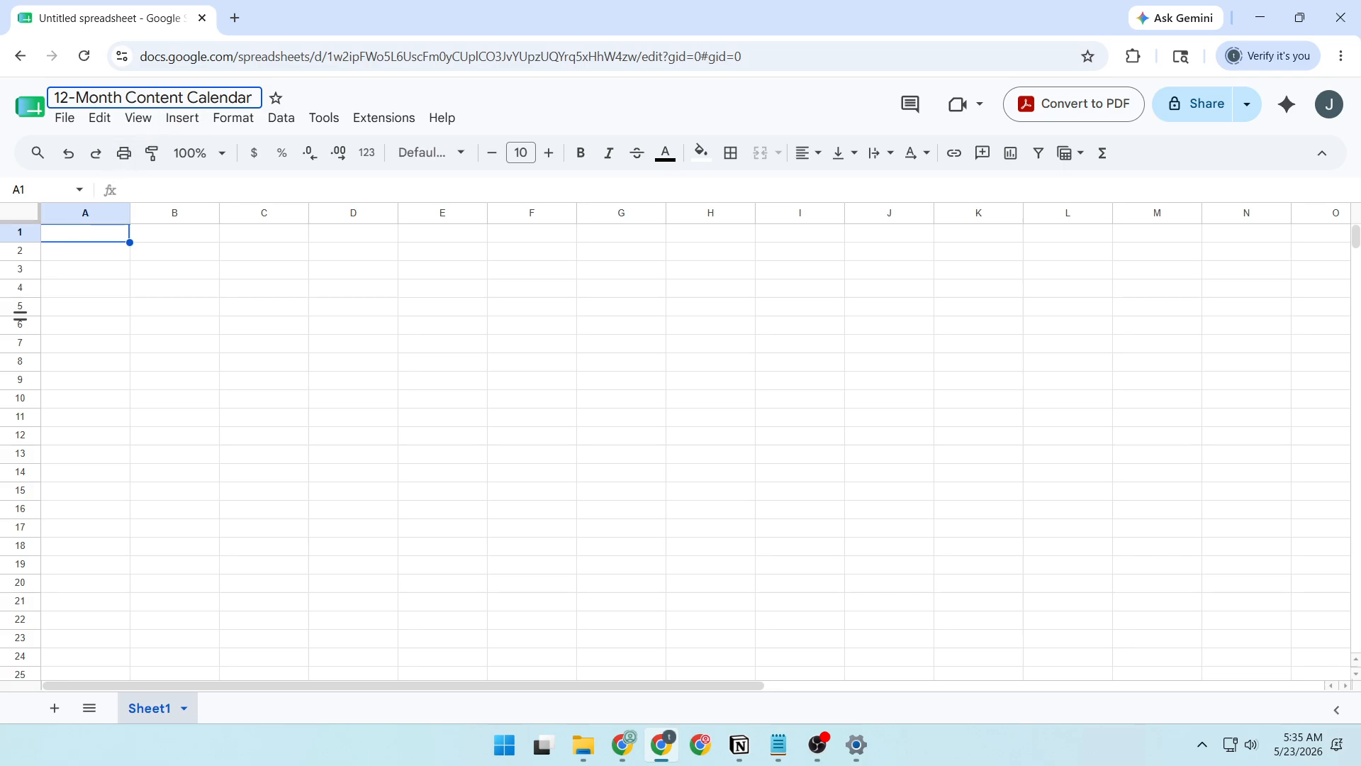
{"action": "key", "text": "Return"}
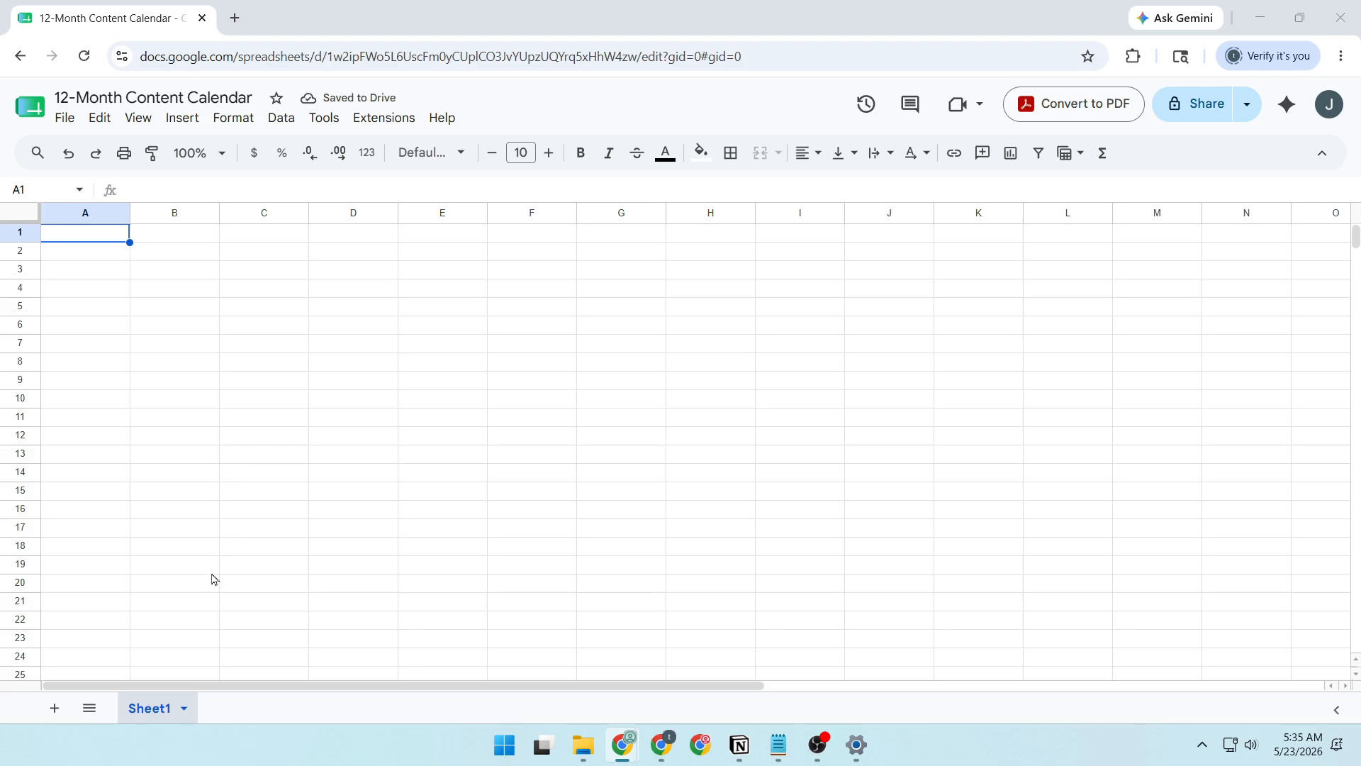
- Rename the sheet tab Sheet1 as "2026 Calendar"
{"action": "double_click", "coordinate": [150, 709]}
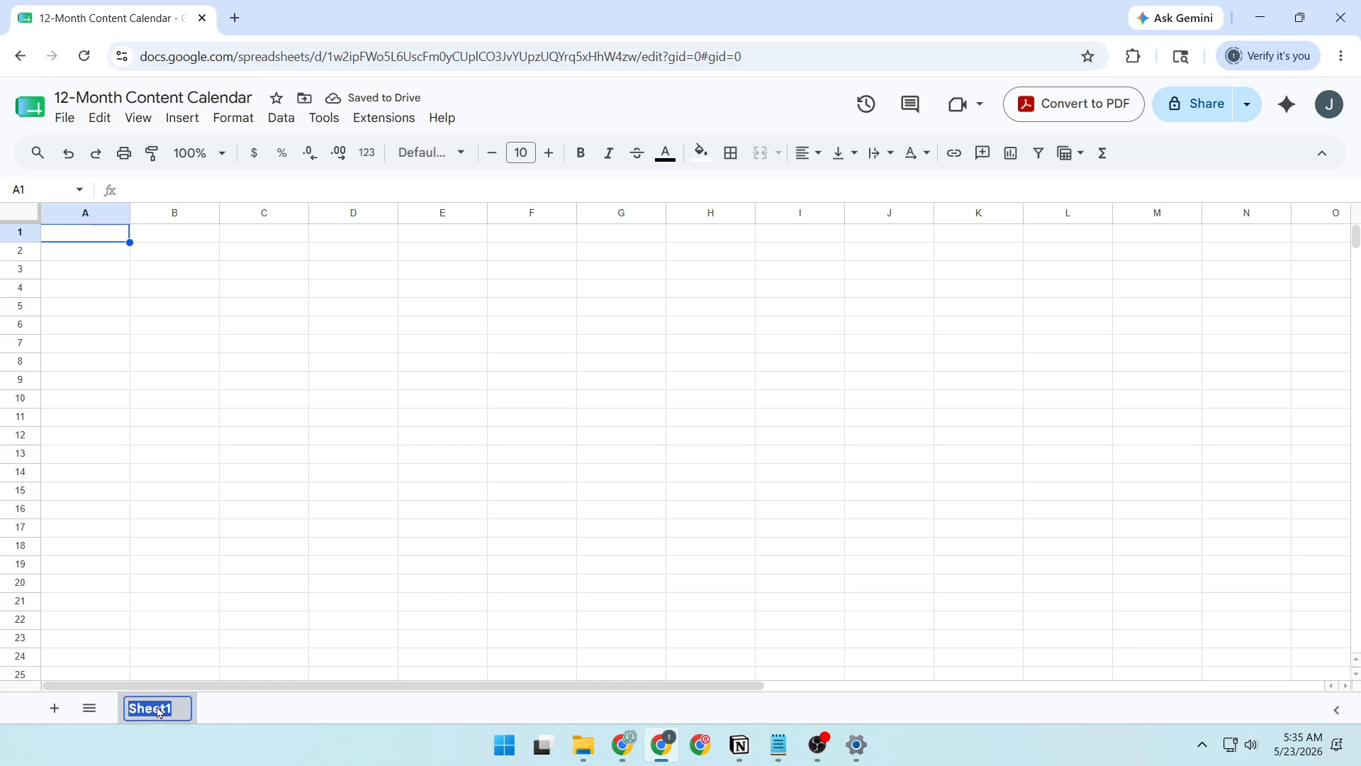
{"action": "type", "text": "2026 Calendar"}
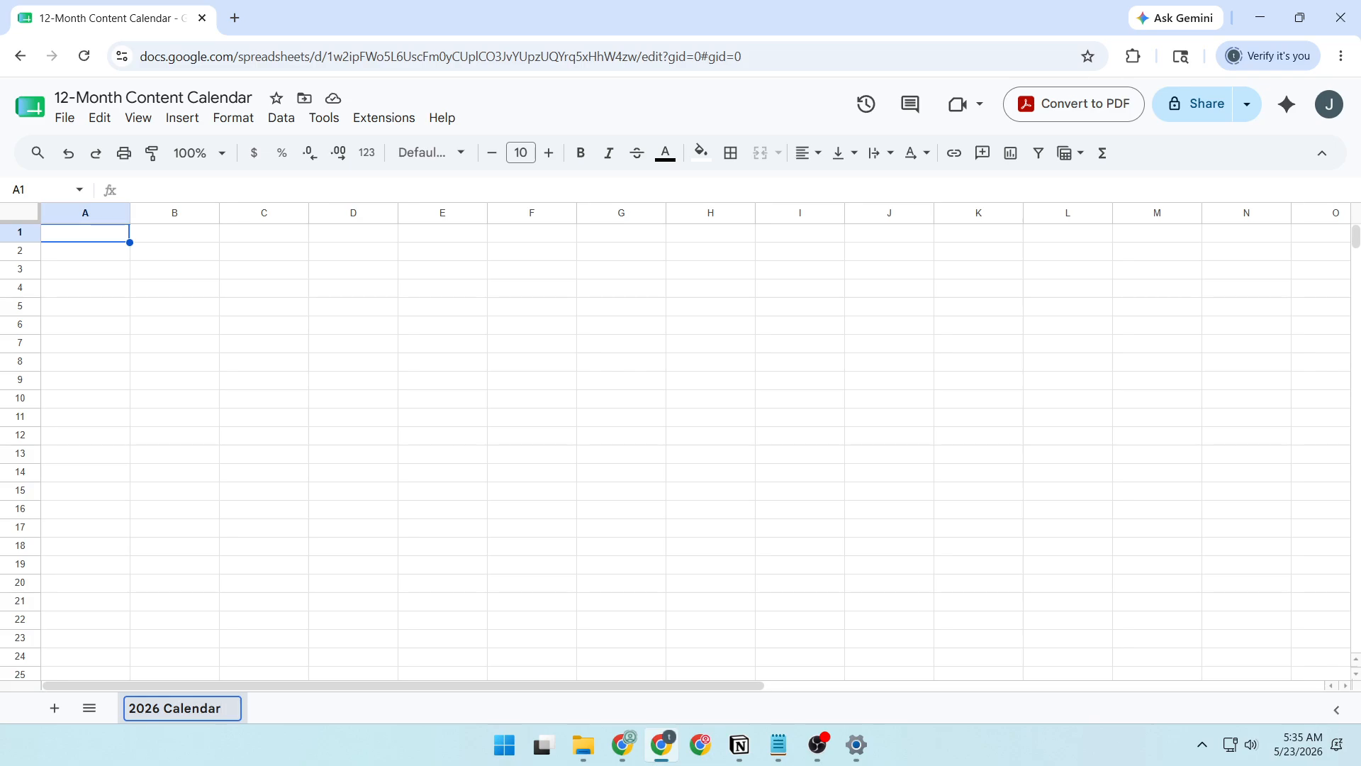
{"action": "key", "text": "Return"}
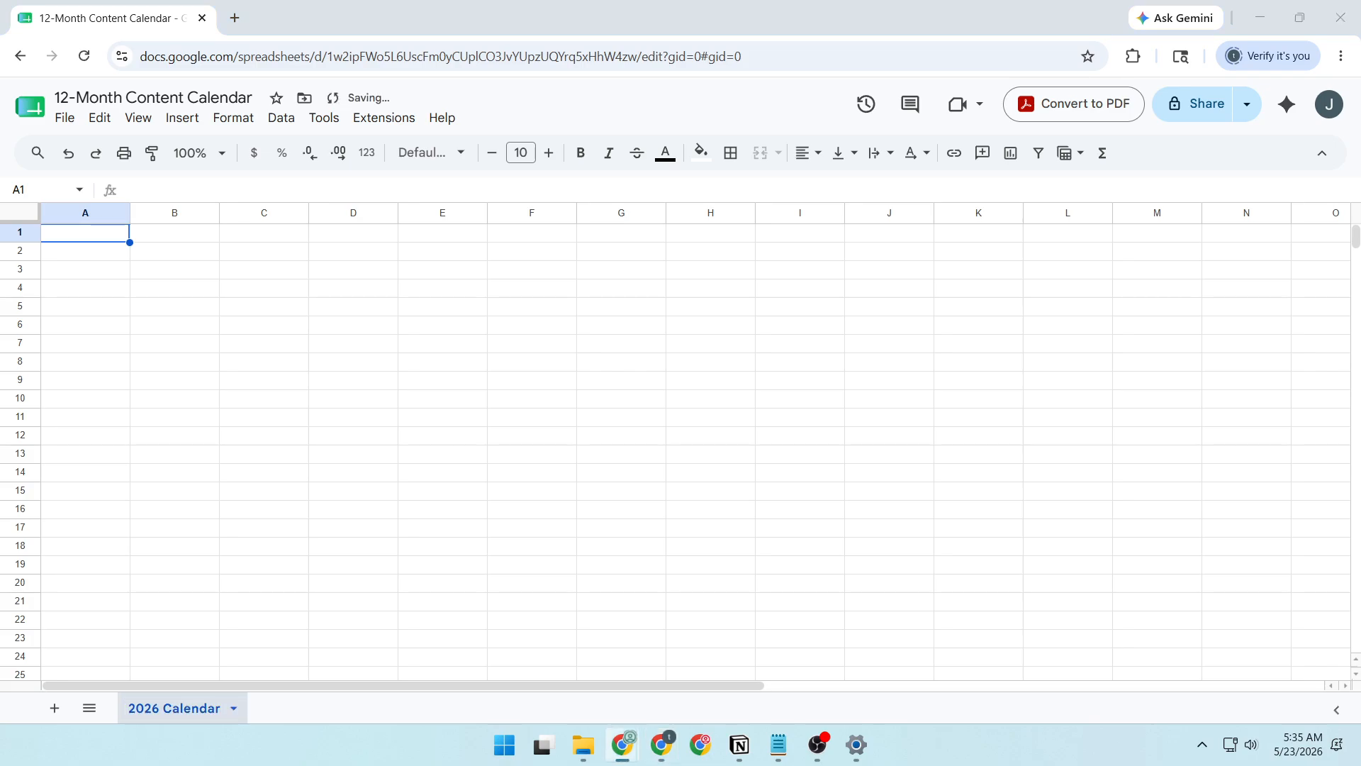
- Paste the copied content plan, with its header row and twelve month rows, into the sheet starting at cell A1
{"action": "key", "text": "alt+Tab"}
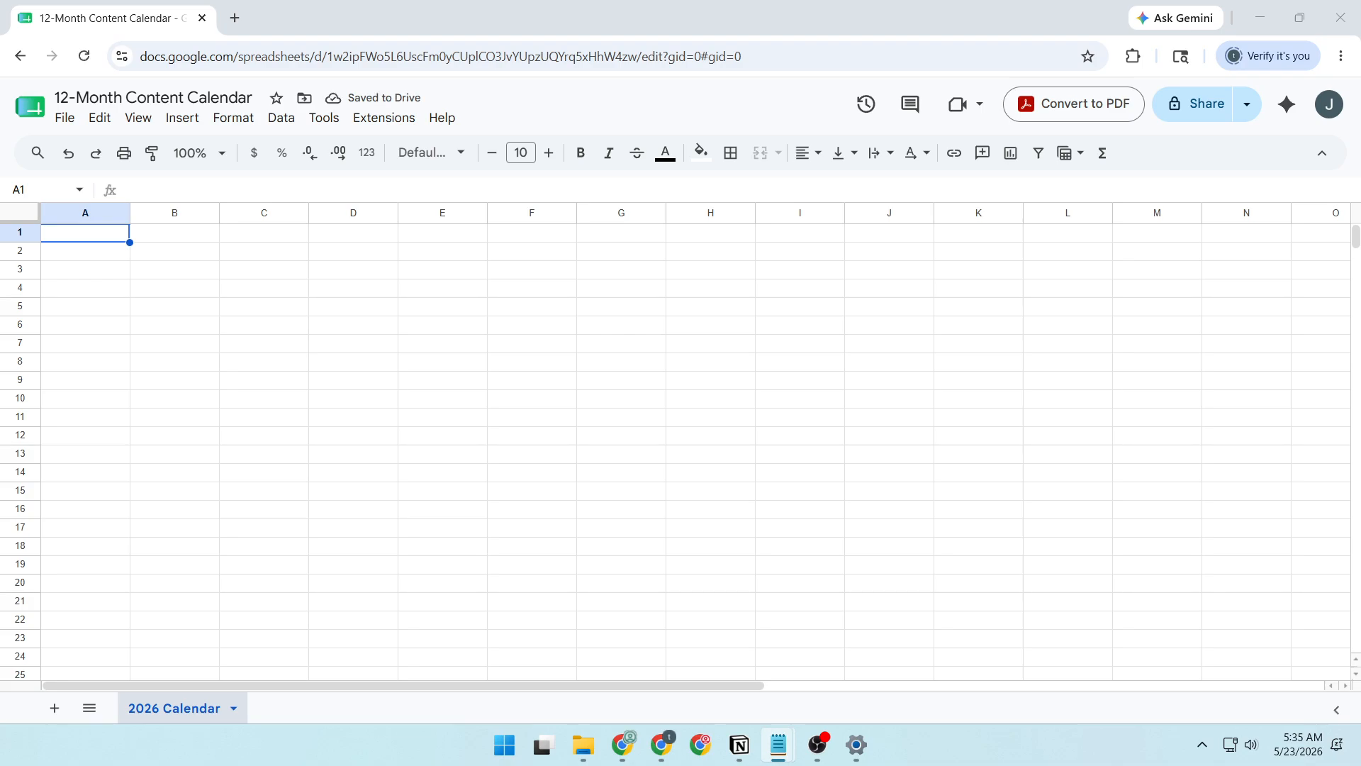
{"action": "left_click", "coordinate": [136, 384]}
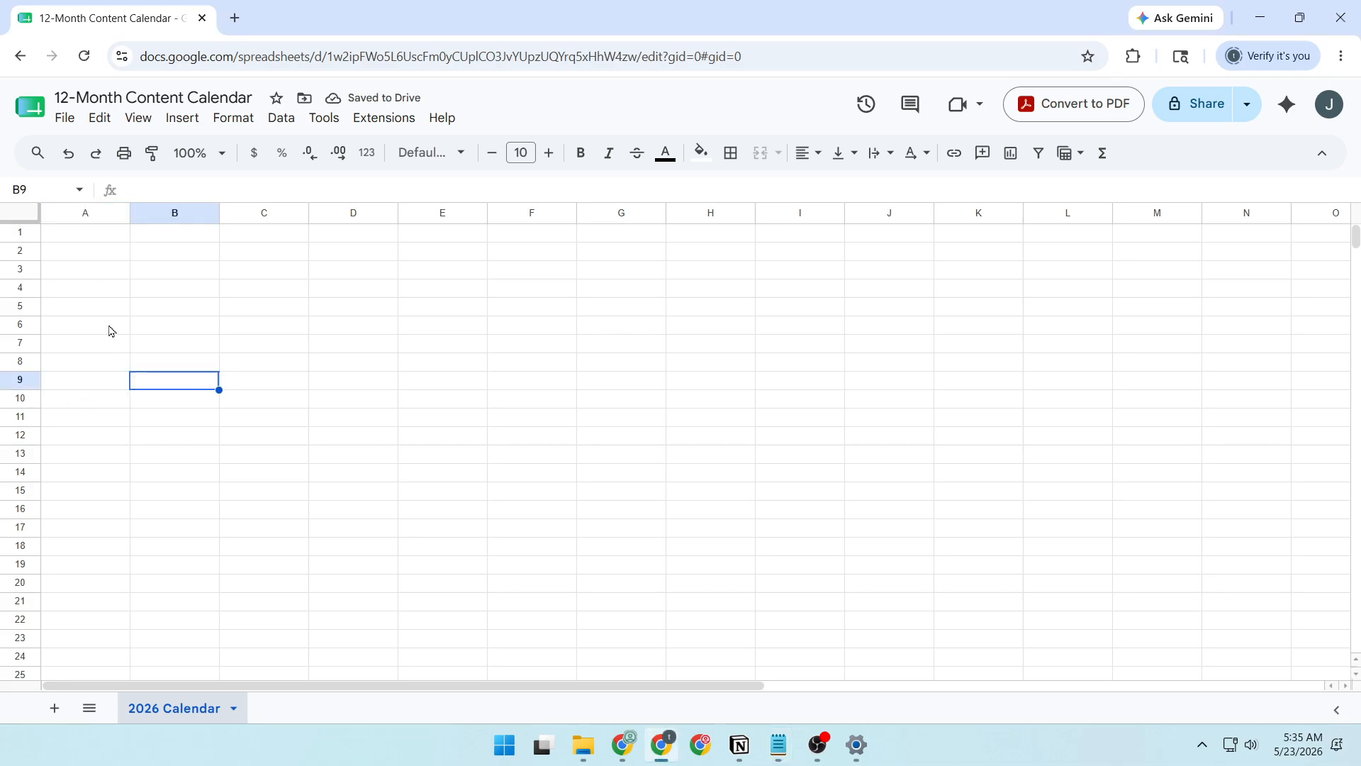
{"action": "left_click", "coordinate": [95, 231]}
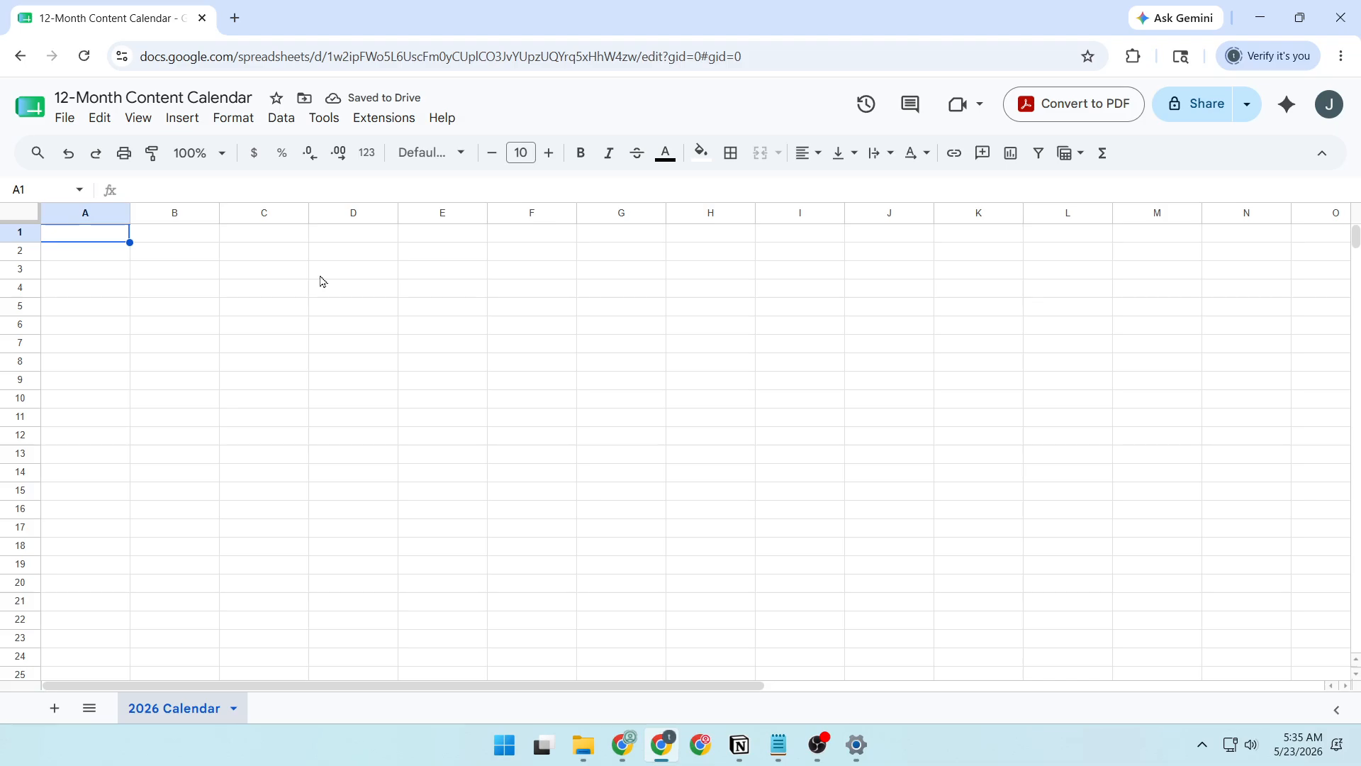
{"action": "key", "text": "ctrl+v"}
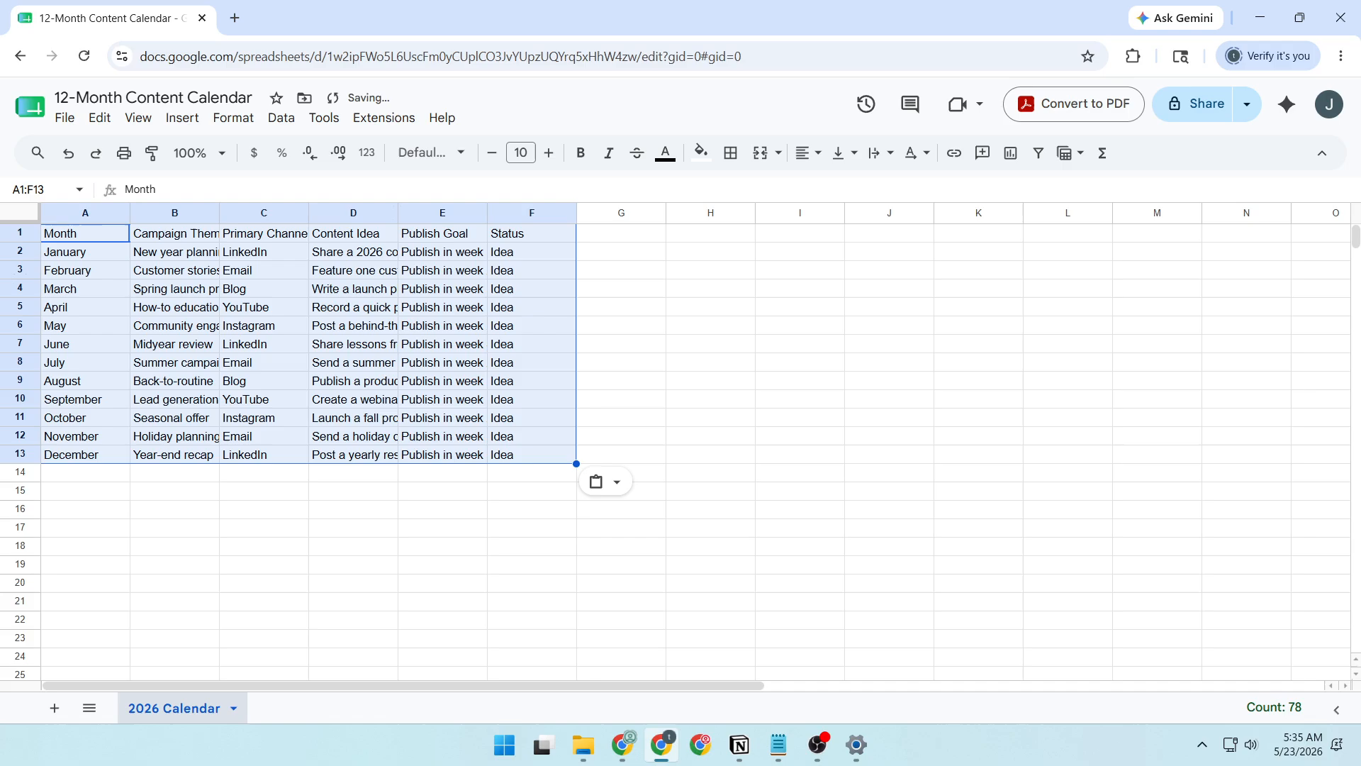
- Review the column headers from Campaign Theme to Status and the list of months in A2:A13
{"action": "key", "text": "alt+Tab"}
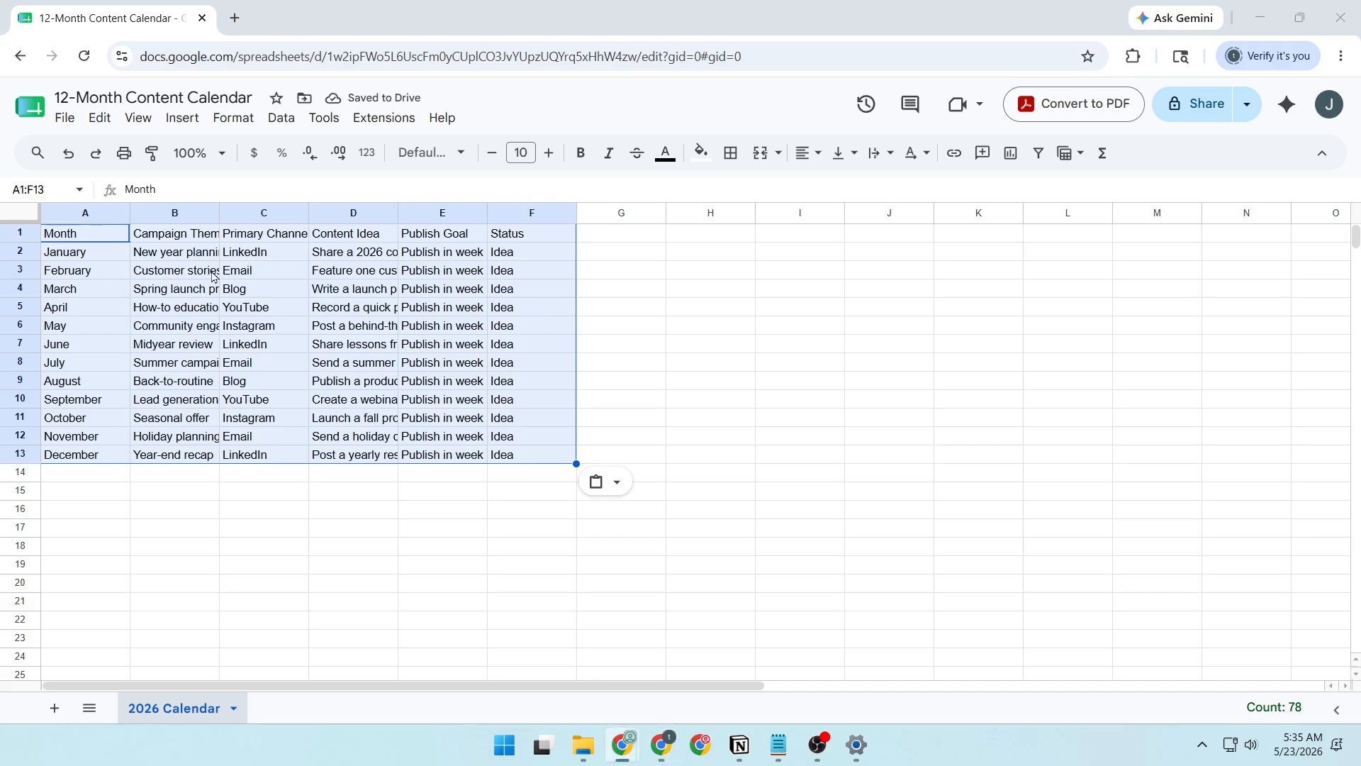
{"action": "left_click", "coordinate": [80, 256]}
{"action": "left_click", "coordinate": [160, 239]}
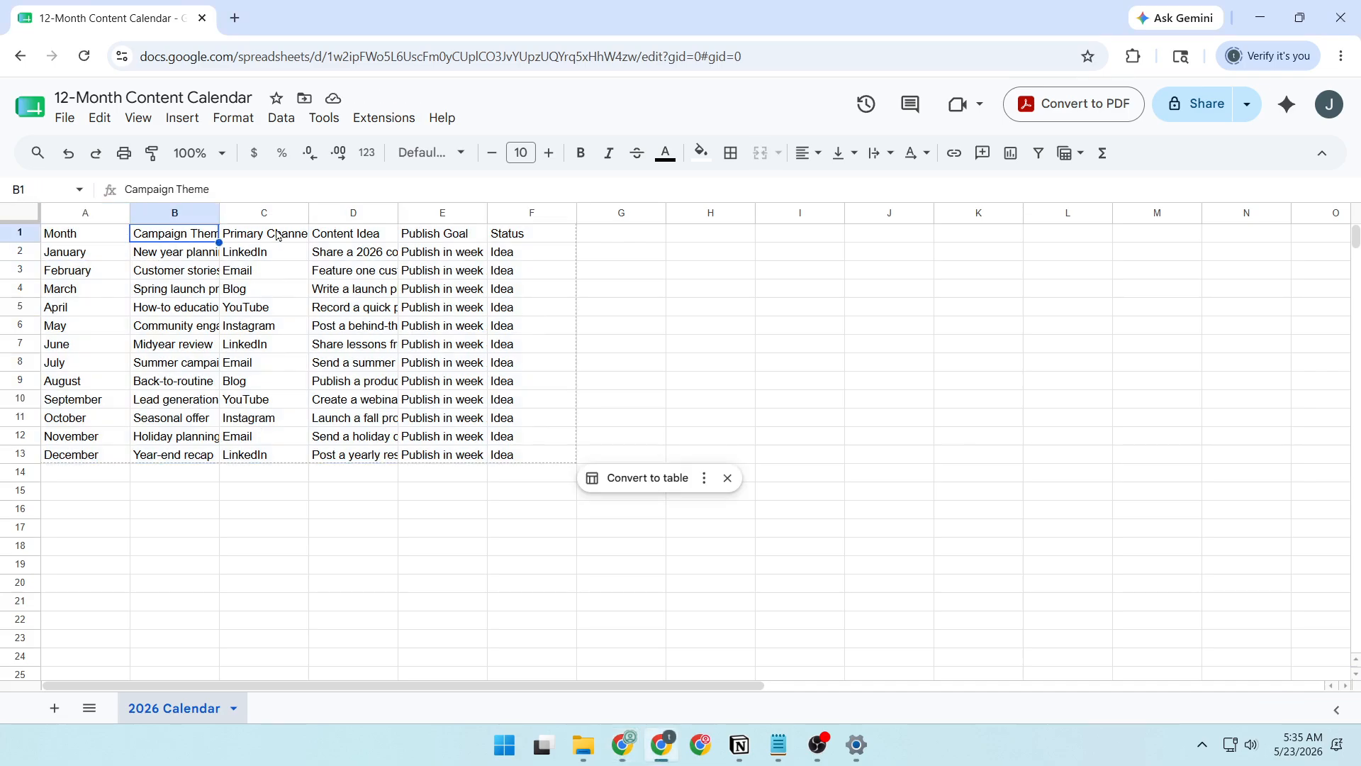
{"action": "left_click", "coordinate": [278, 235]}
{"action": "left_click", "coordinate": [348, 234]}
{"action": "left_click", "coordinate": [431, 238]}
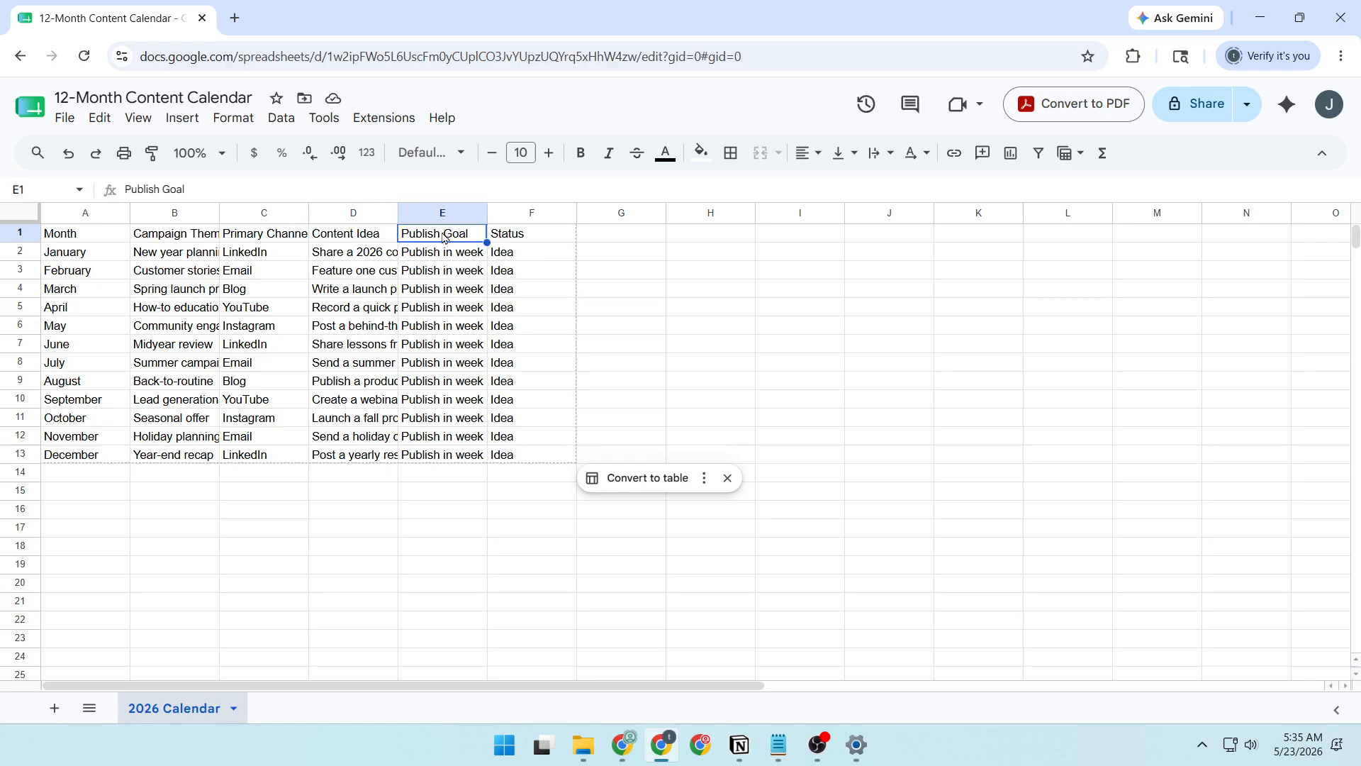
{"action": "left_click", "coordinate": [516, 238]}
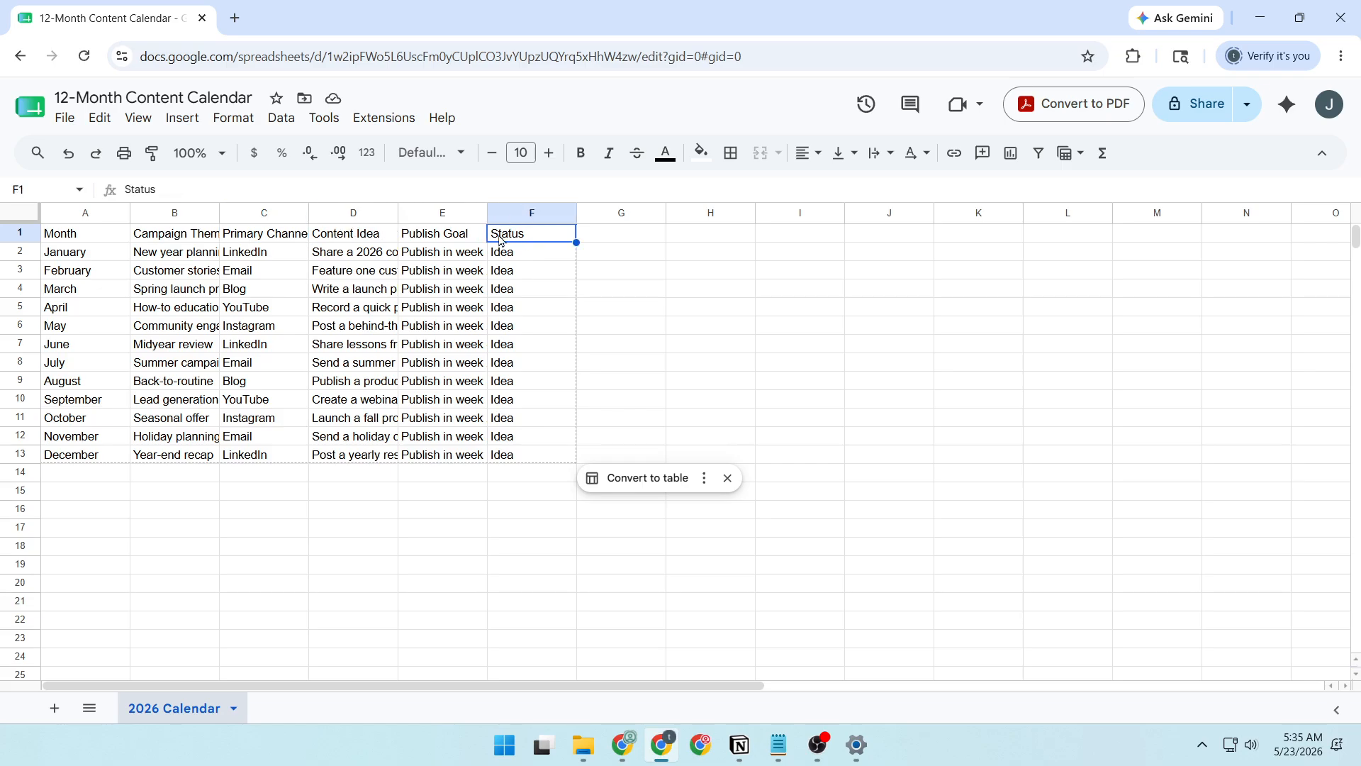
{"action": "left_click_drag", "start_coordinate": [58, 256], "coordinate": [61, 455]}
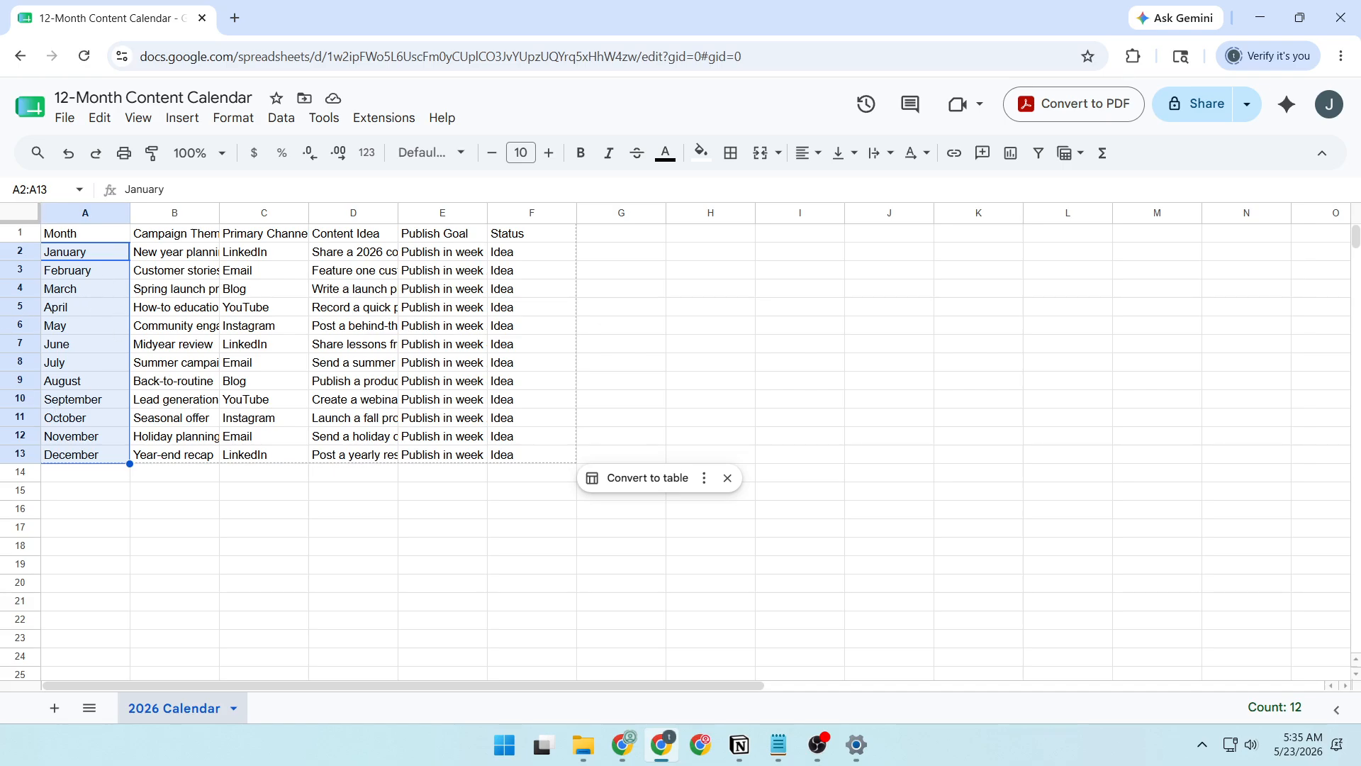
{"action": "key", "text": "alt+Tab"}
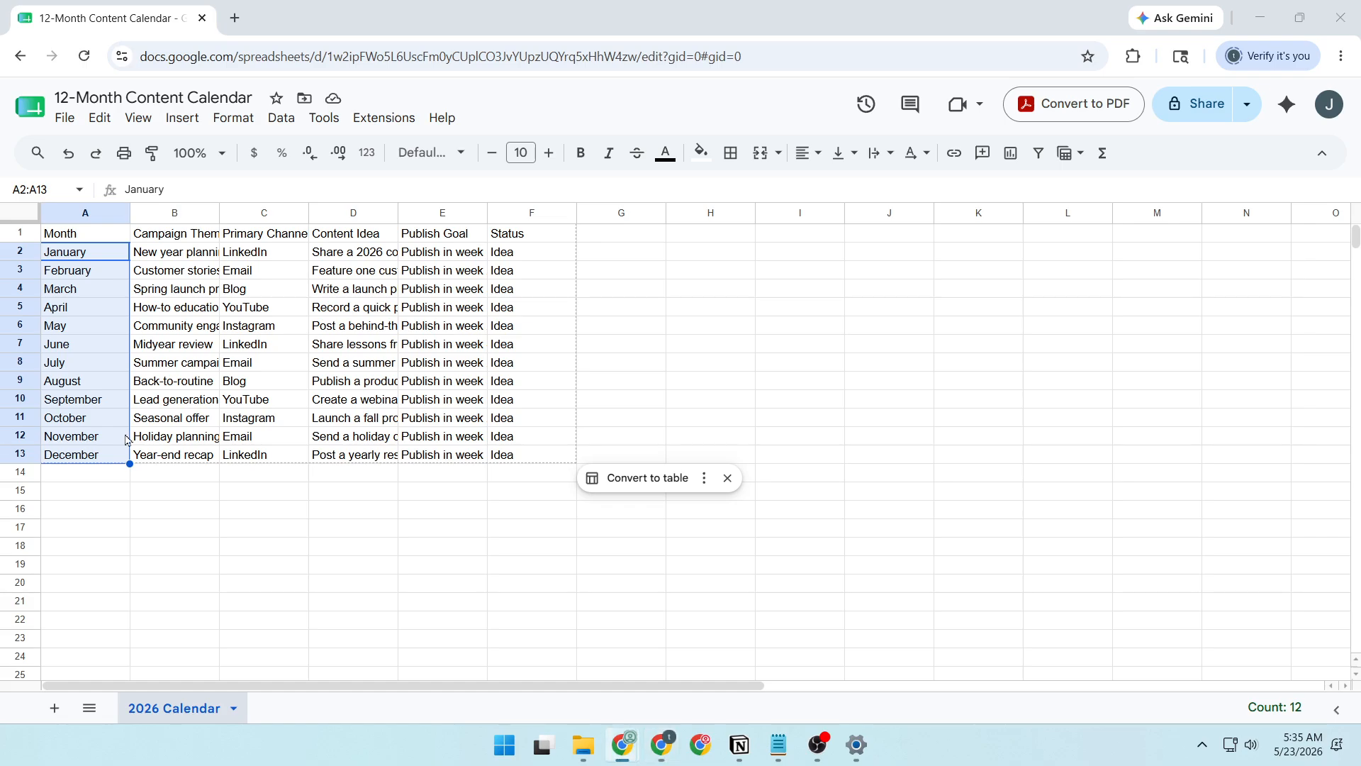
- Insert a dropdown into the Status cells F2:F13
{"action": "left_click", "coordinate": [530, 242]}
{"action": "left_click", "coordinate": [532, 258]}
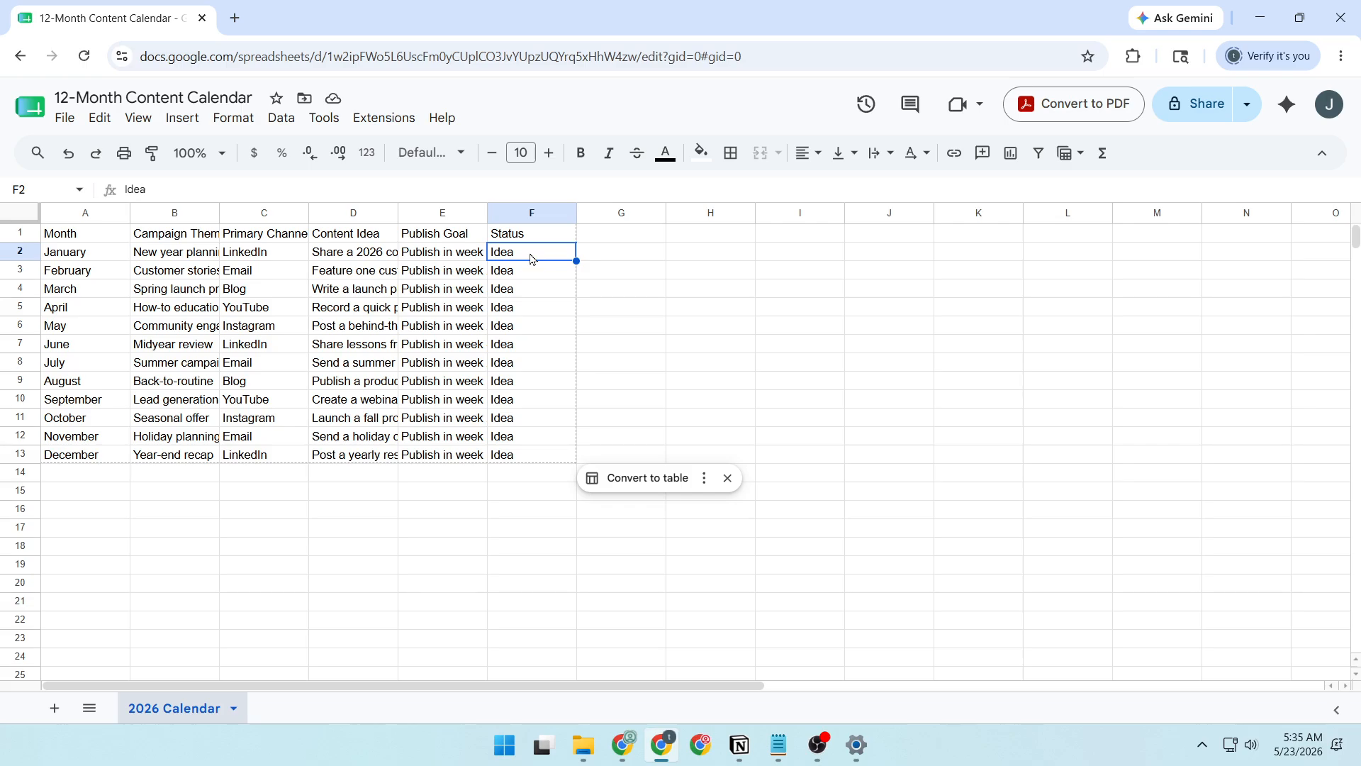
{"action": "left_click_drag", "start_coordinate": [546, 258], "coordinate": [534, 456]}
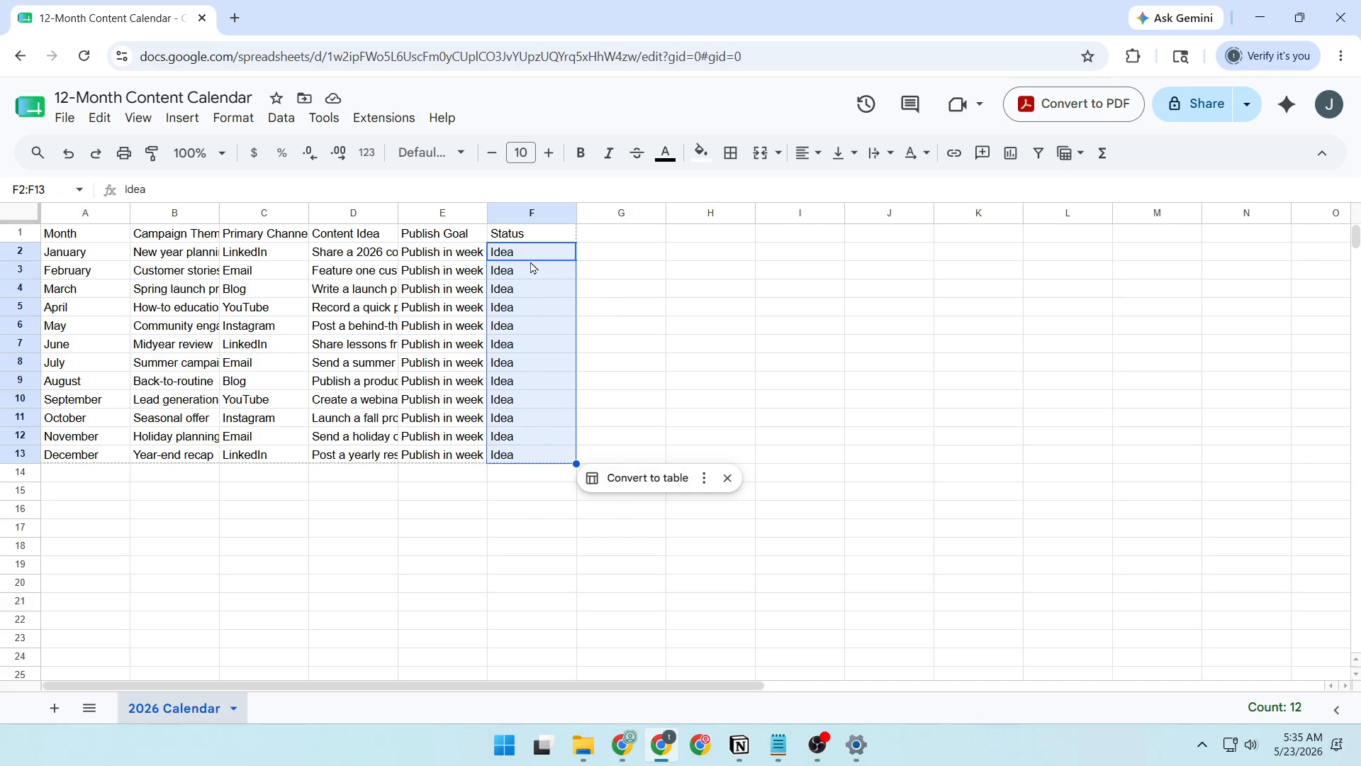
{"action": "left_click", "coordinate": [183, 119]}
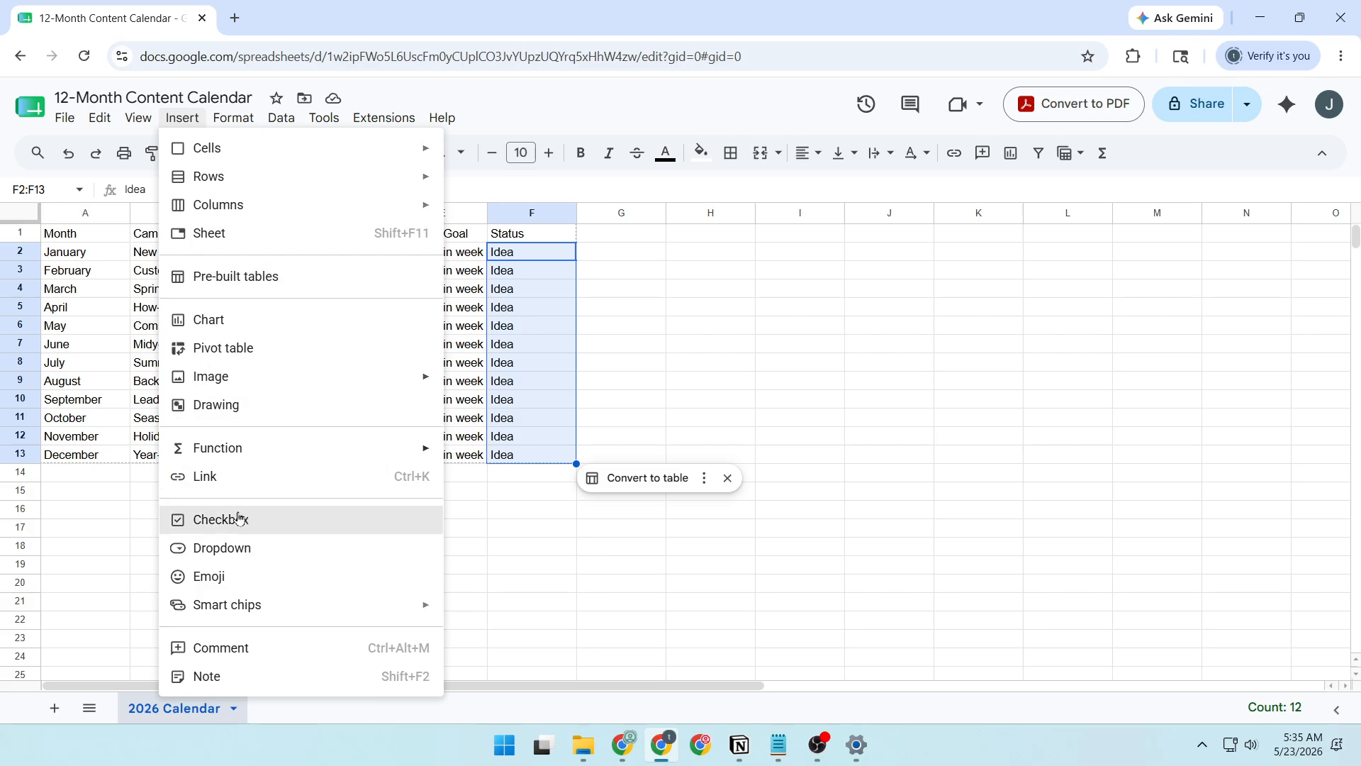
{"action": "left_click", "coordinate": [251, 544]}
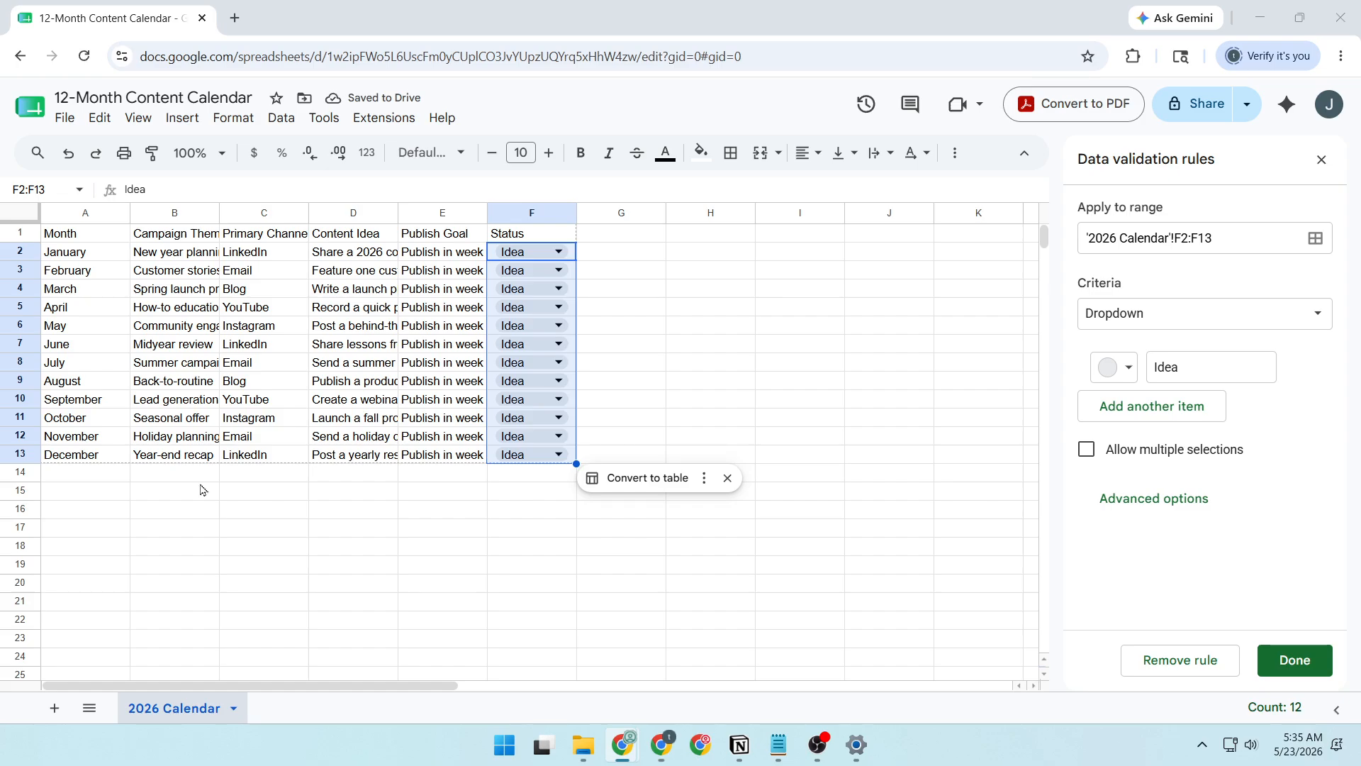
- Add the items Drafting, Scheduled and Published to the Status dropdown rule
{"action": "left_click", "coordinate": [1172, 414]}
{"action": "type", "text": "Drafting"}
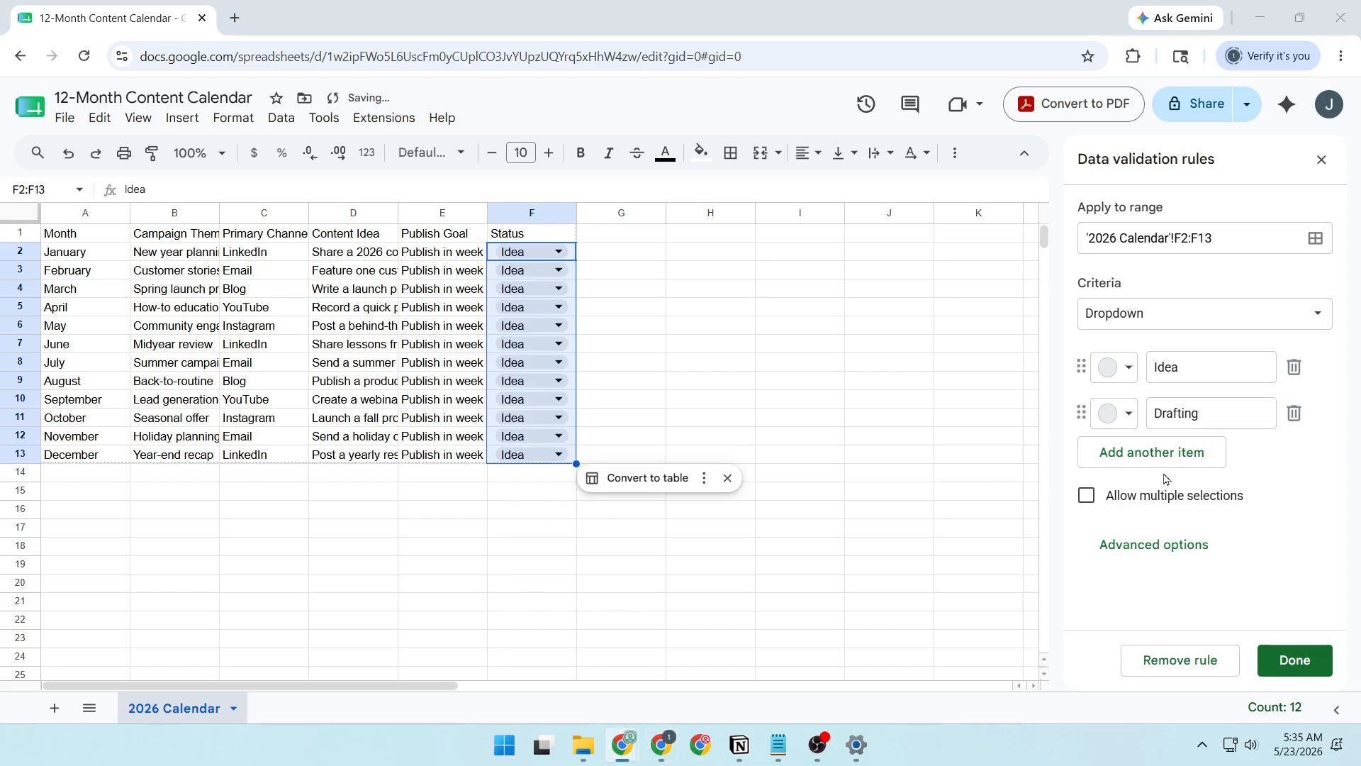
{"action": "left_click", "coordinate": [1182, 460]}
{"action": "type", "text": "Scheduled"}
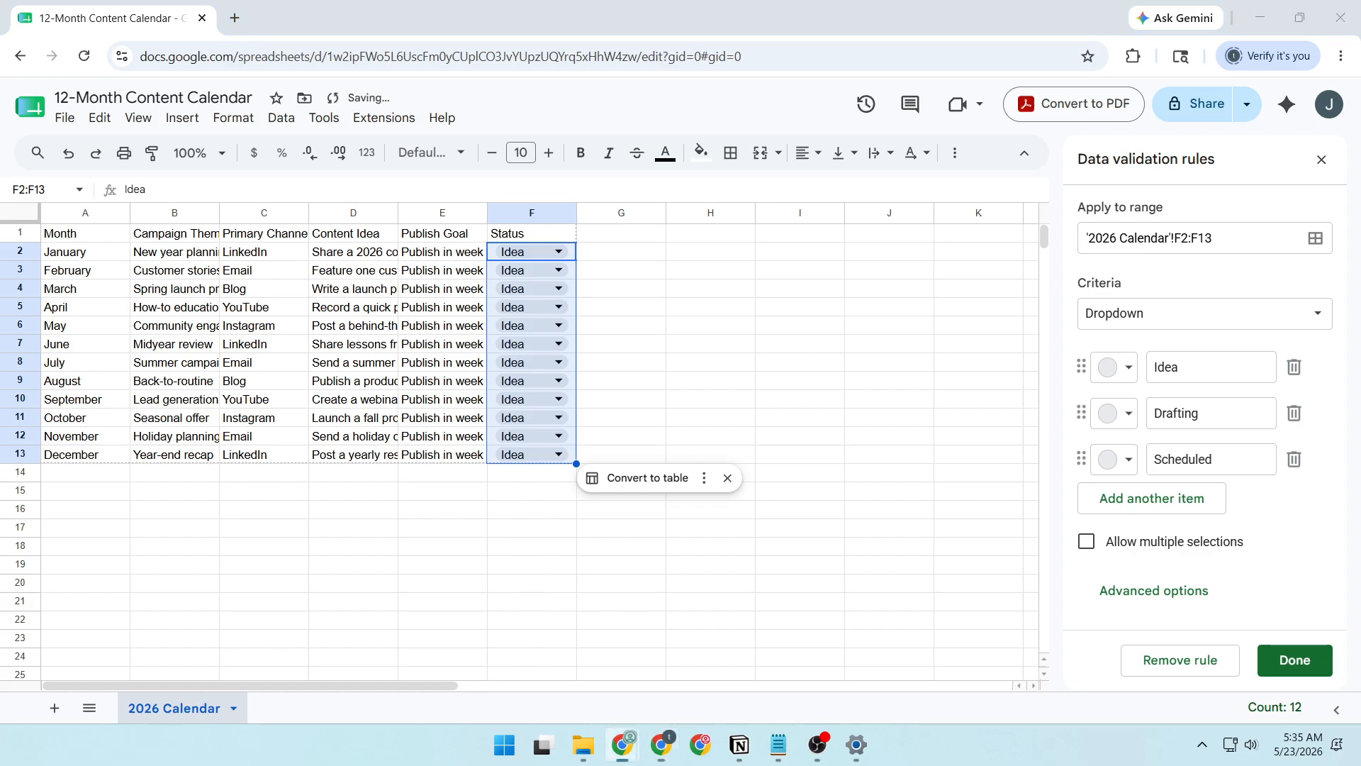
{"action": "left_click", "coordinate": [1152, 499]}
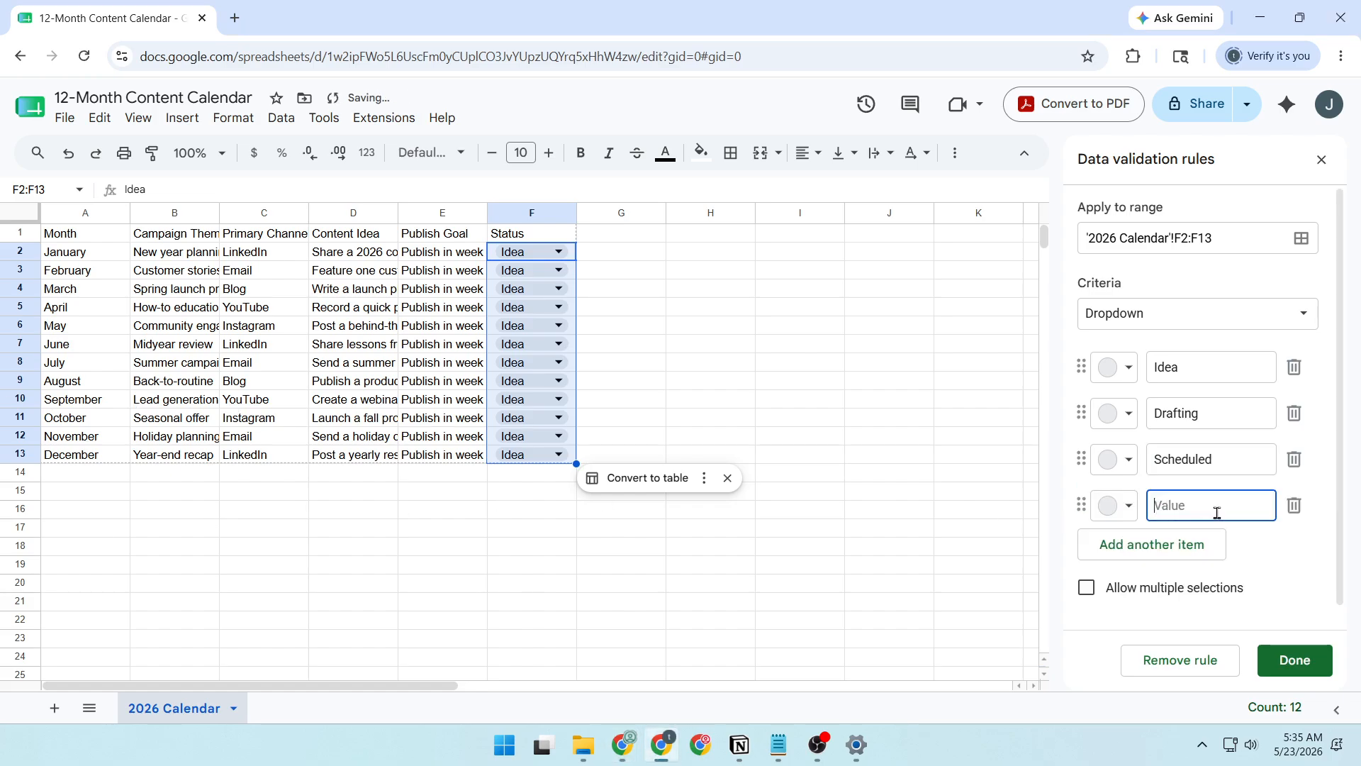
{"action": "type", "text": "Published"}
- Colour the dropdown items Scheduled light blue, Published light green and Drafting light orange, and save the rule
{"action": "left_click", "coordinate": [1127, 458]}
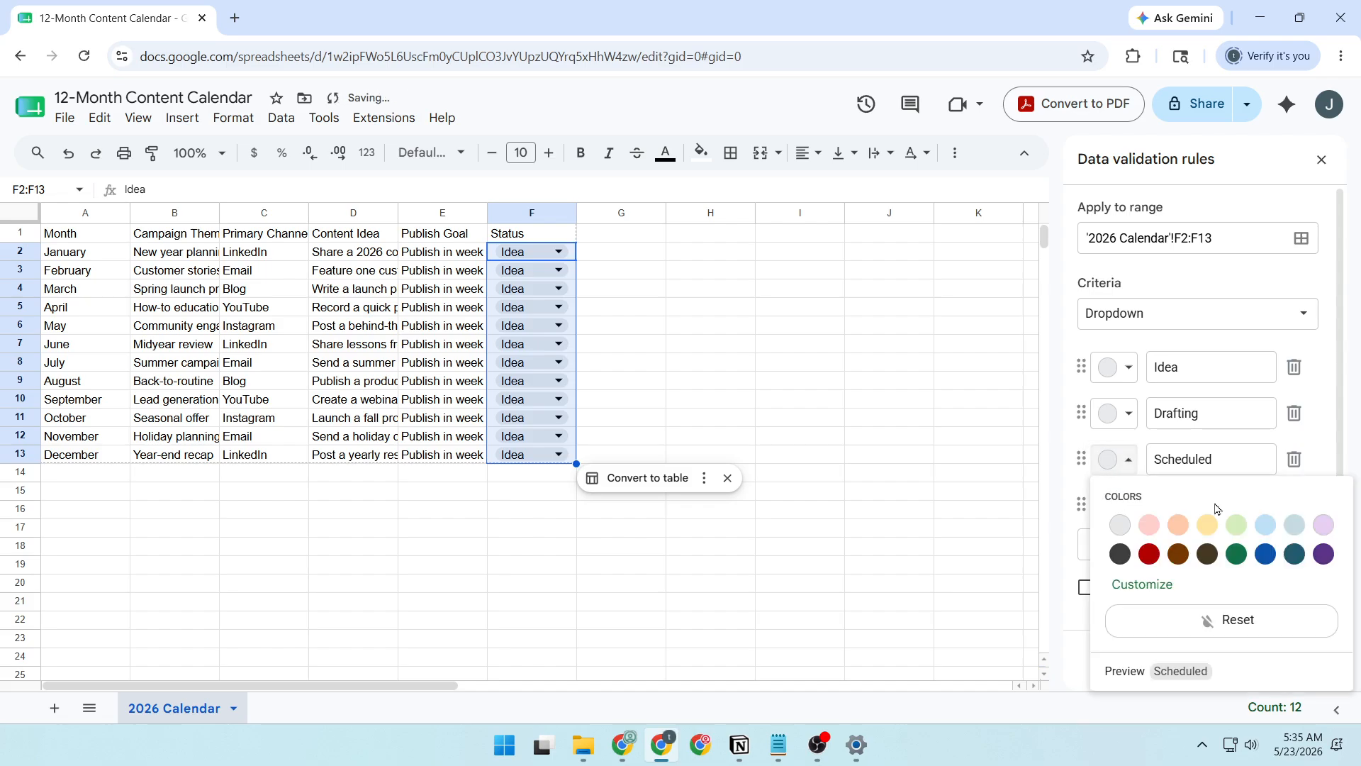
{"action": "left_click", "coordinate": [1266, 525]}
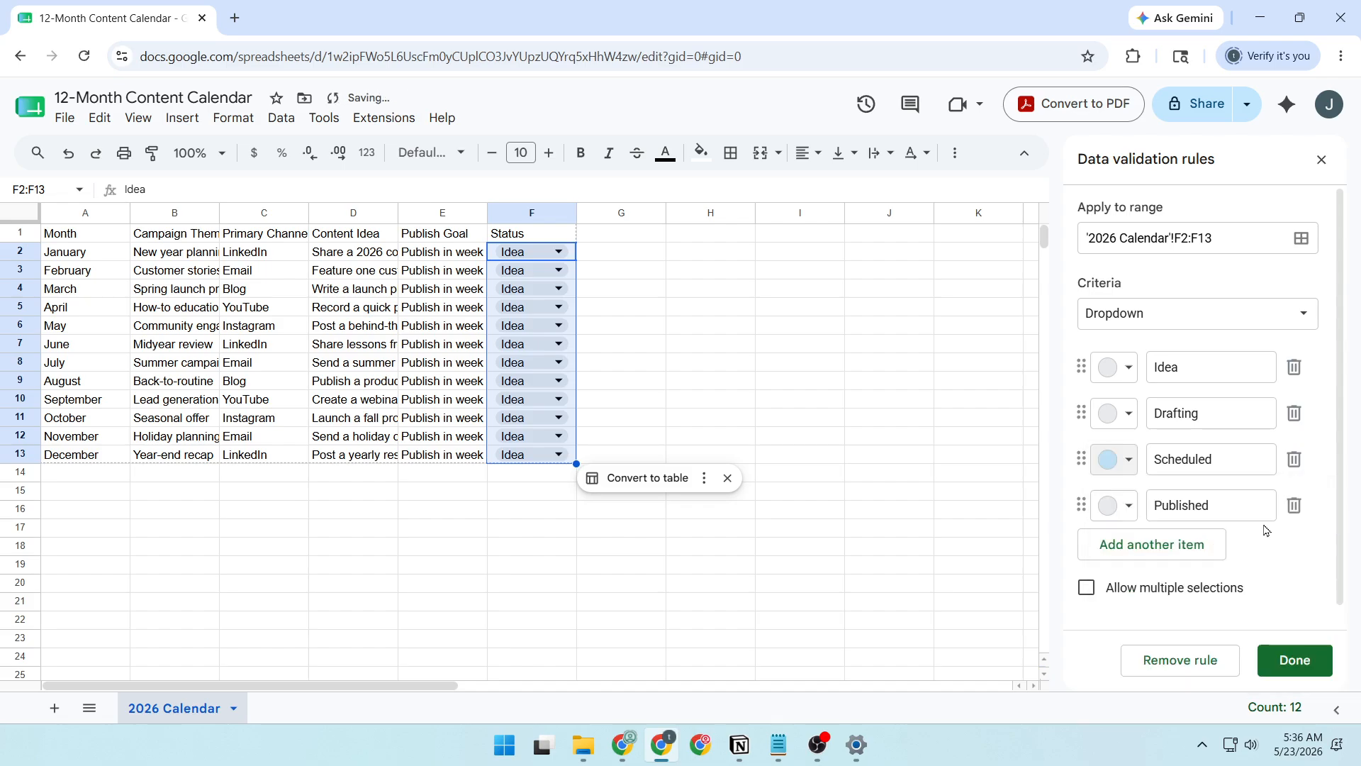
{"action": "left_click", "coordinate": [1116, 505]}
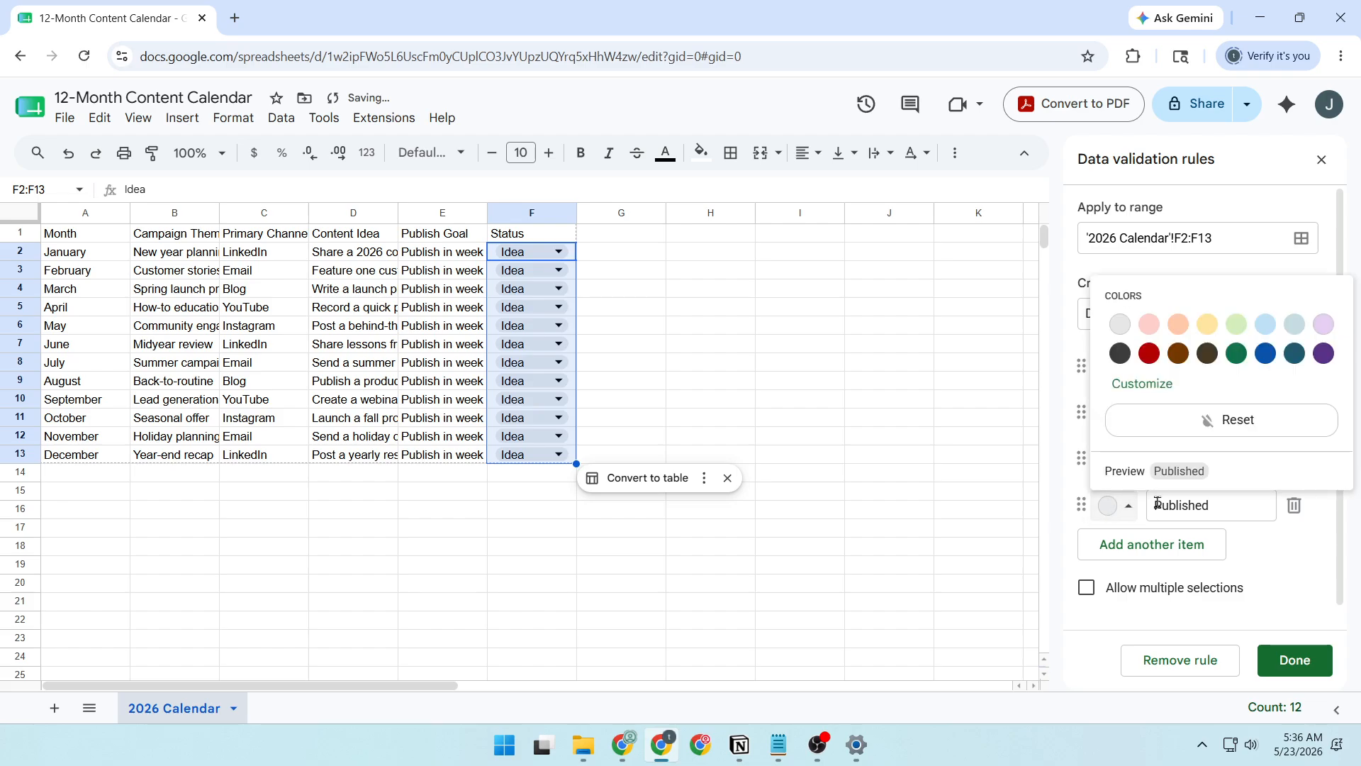
{"action": "left_click", "coordinate": [1237, 325]}
{"action": "left_click", "coordinate": [1116, 414]}
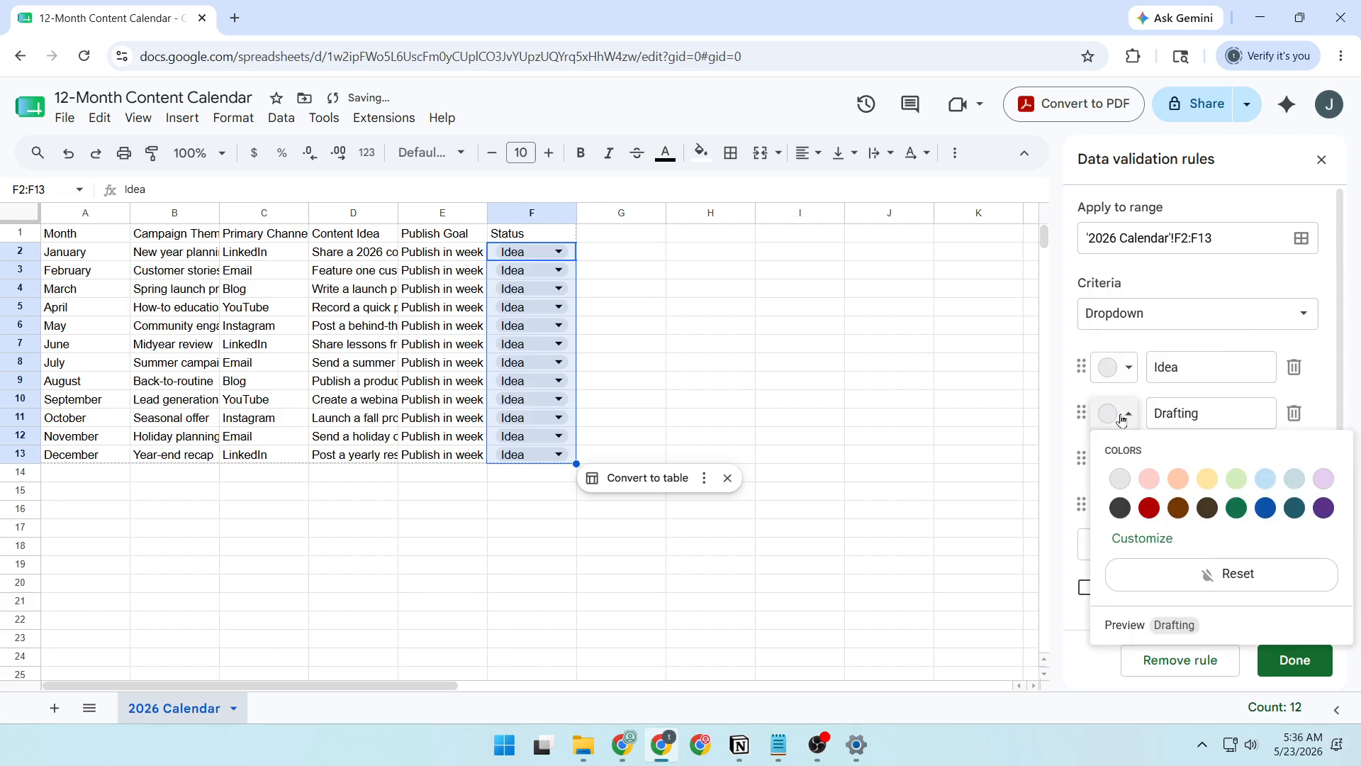
{"action": "left_click", "coordinate": [1179, 481]}
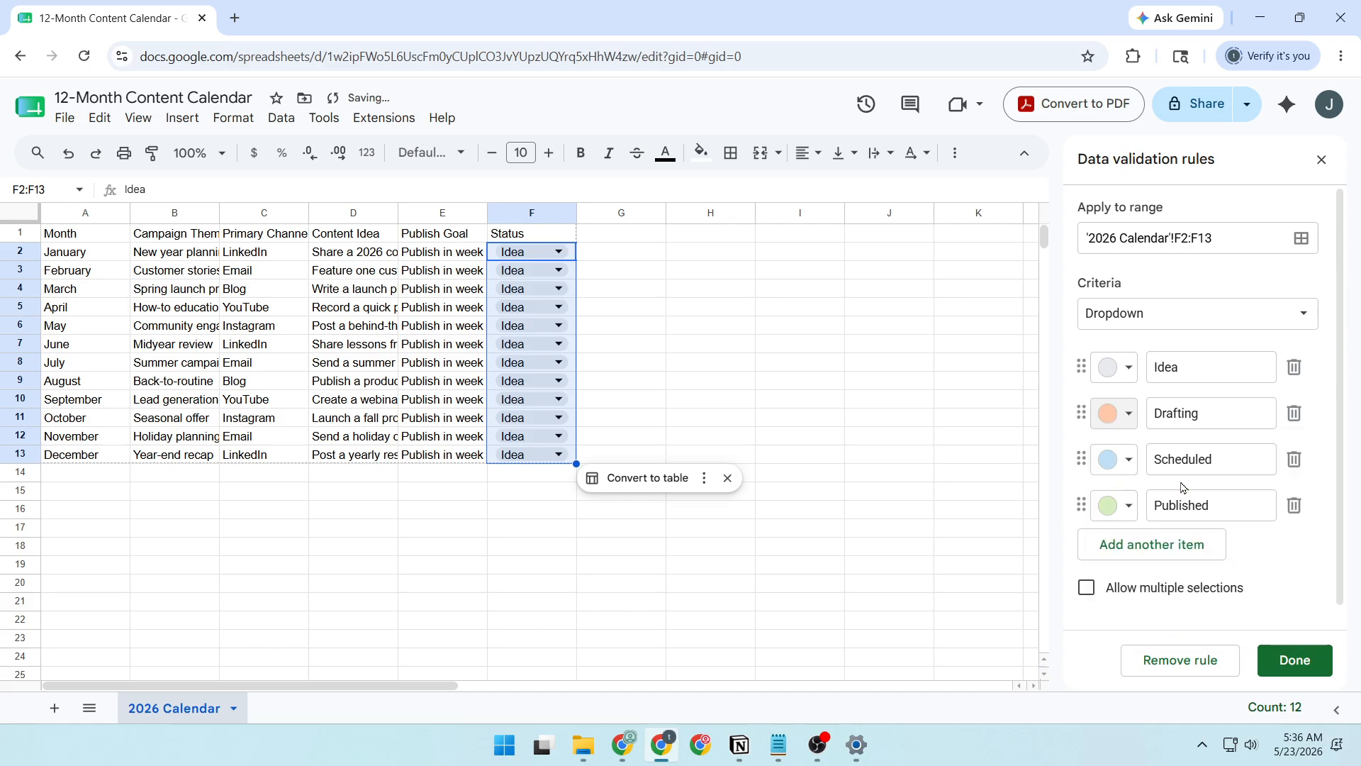
{"action": "left_click", "coordinate": [1296, 660]}
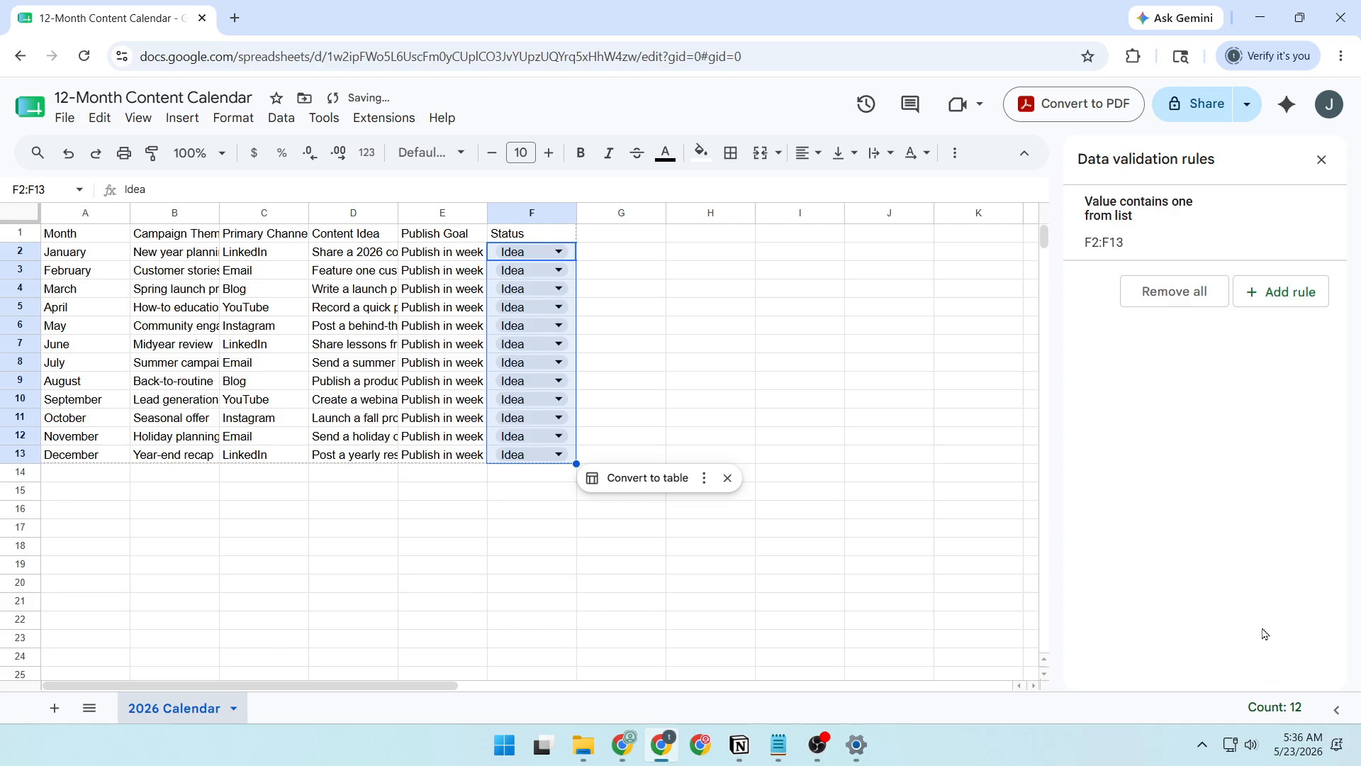
- Set January's status to Drafting and close the data validation rules
{"action": "left_click", "coordinate": [558, 252]}
{"action": "left_click", "coordinate": [516, 305]}
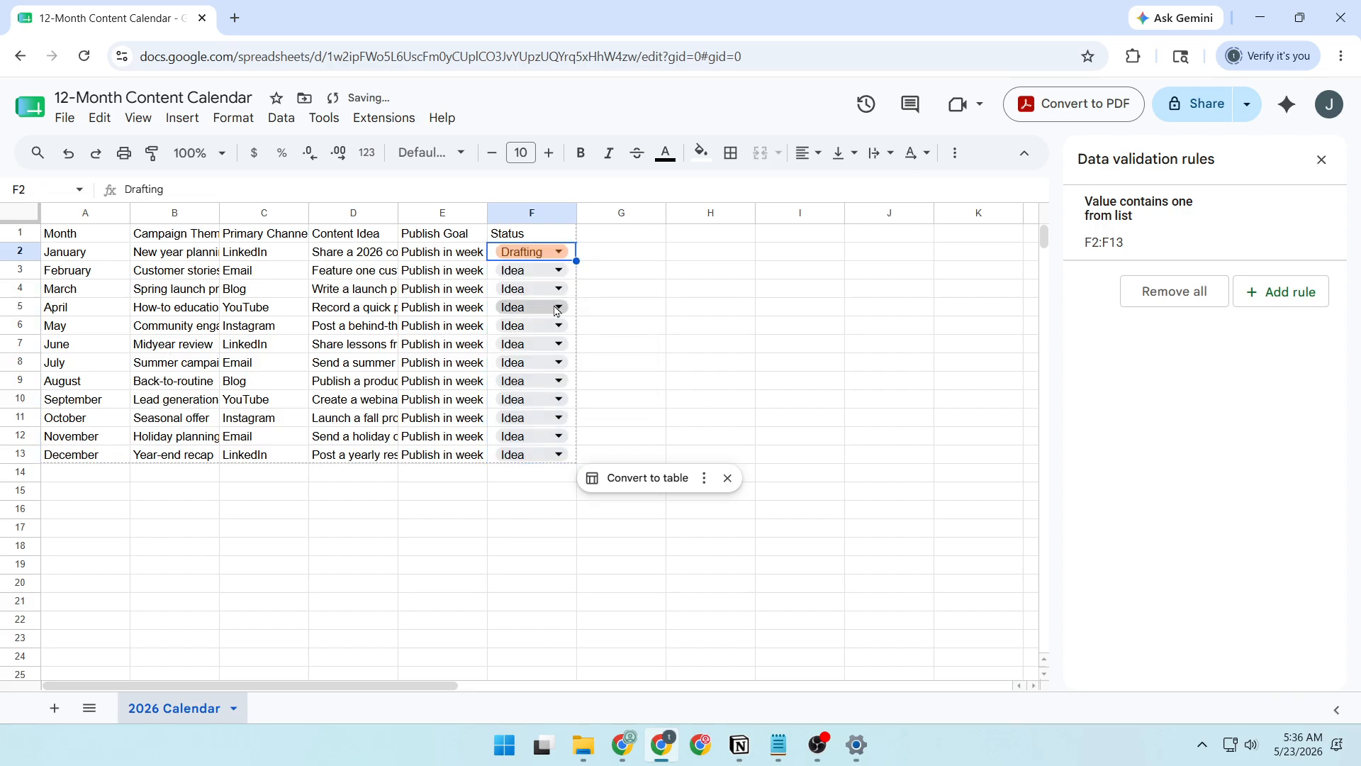
{"action": "left_click", "coordinate": [644, 292]}
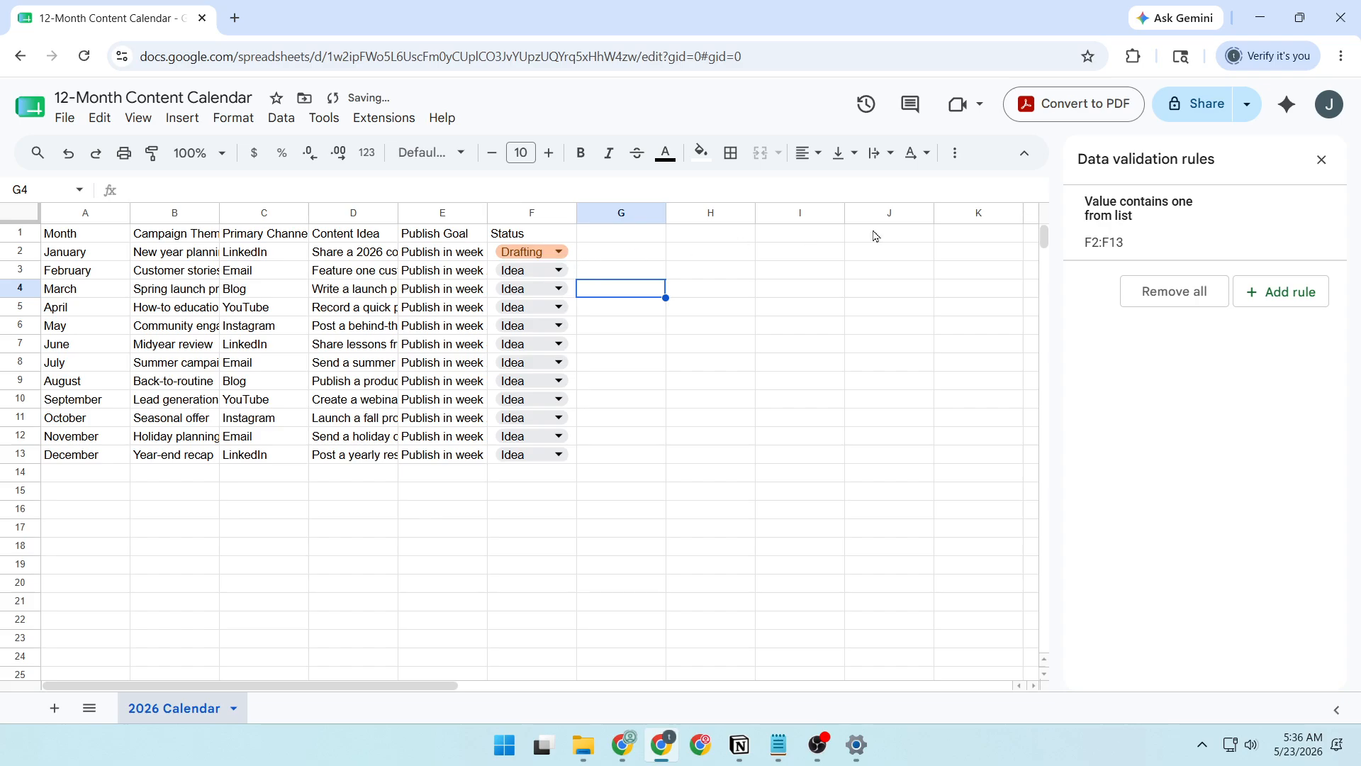
{"action": "left_click", "coordinate": [1322, 158]}
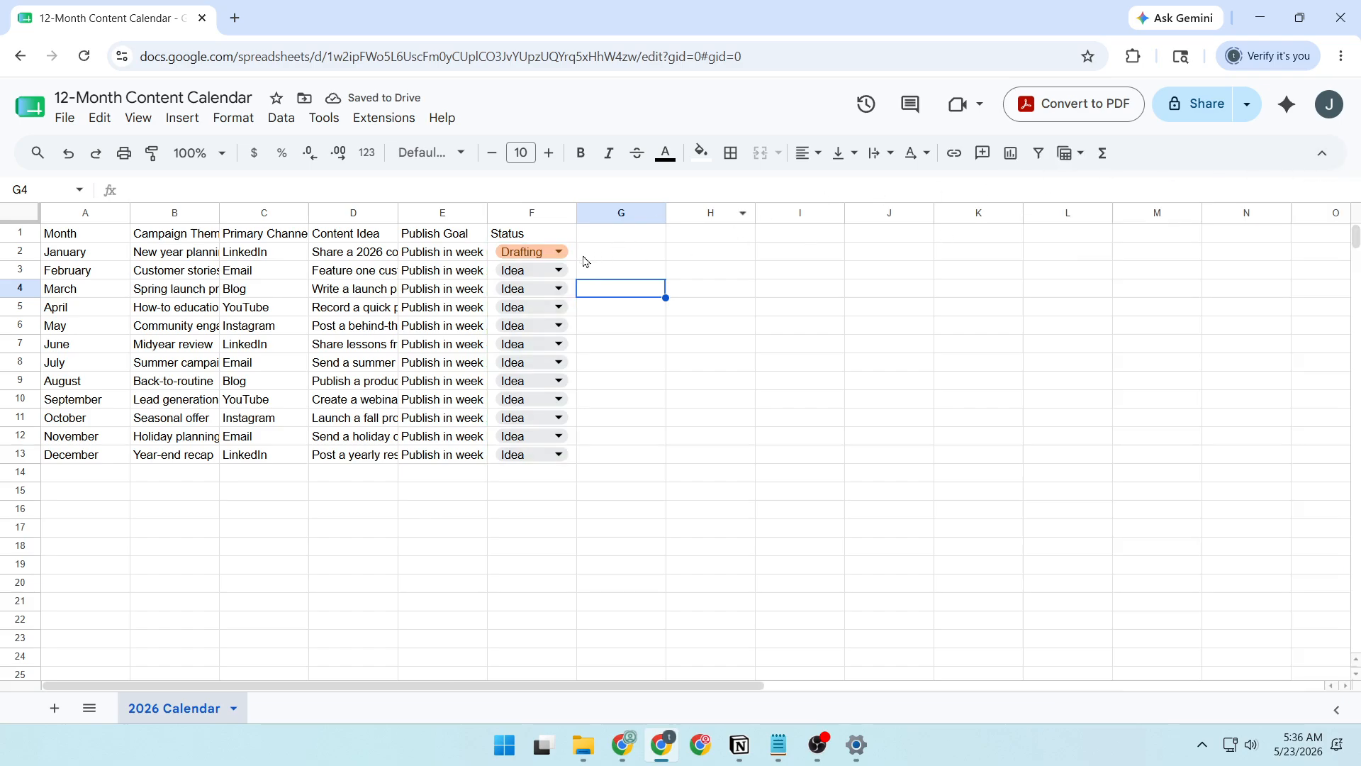
- Switch January's status to Idea and back to Drafting
{"action": "left_click", "coordinate": [533, 251]}
{"action": "left_click", "coordinate": [536, 280]}
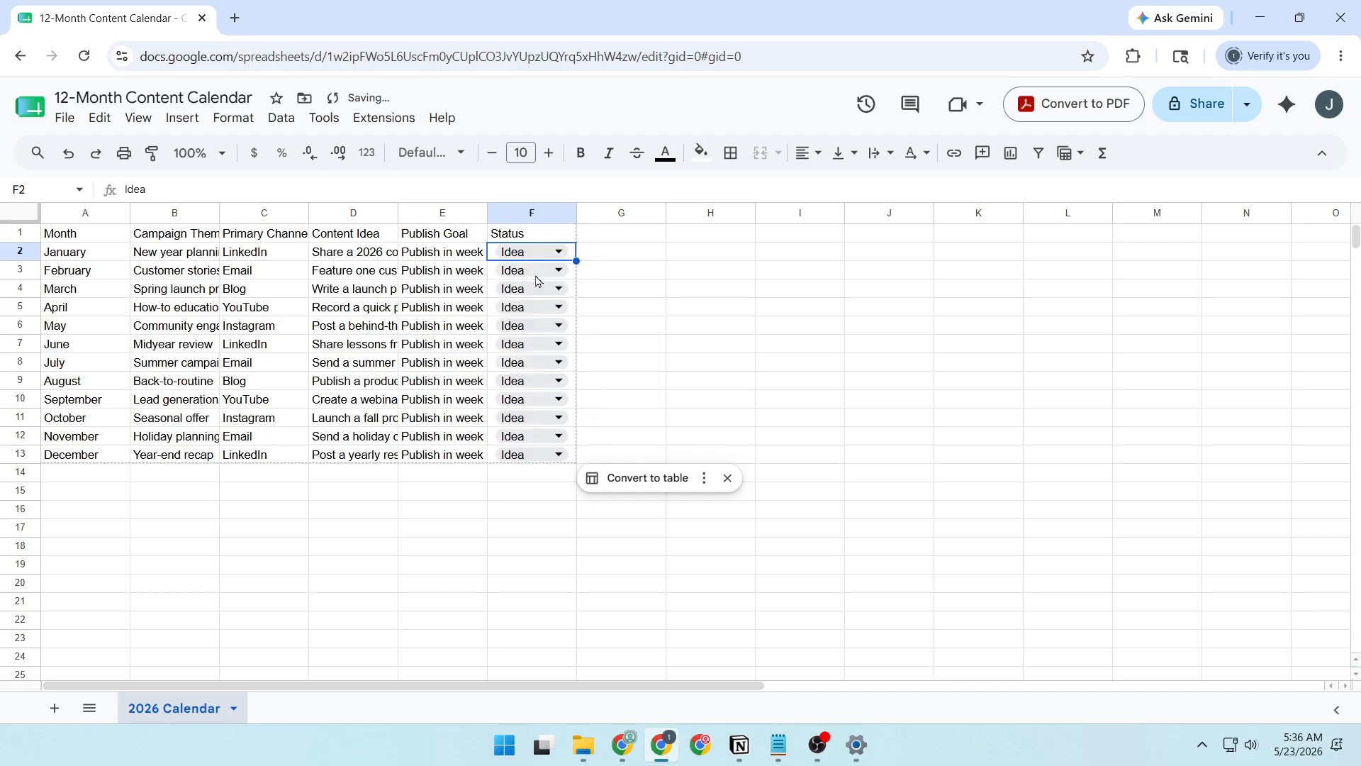
{"action": "left_click", "coordinate": [550, 254]}
{"action": "left_click", "coordinate": [528, 308]}
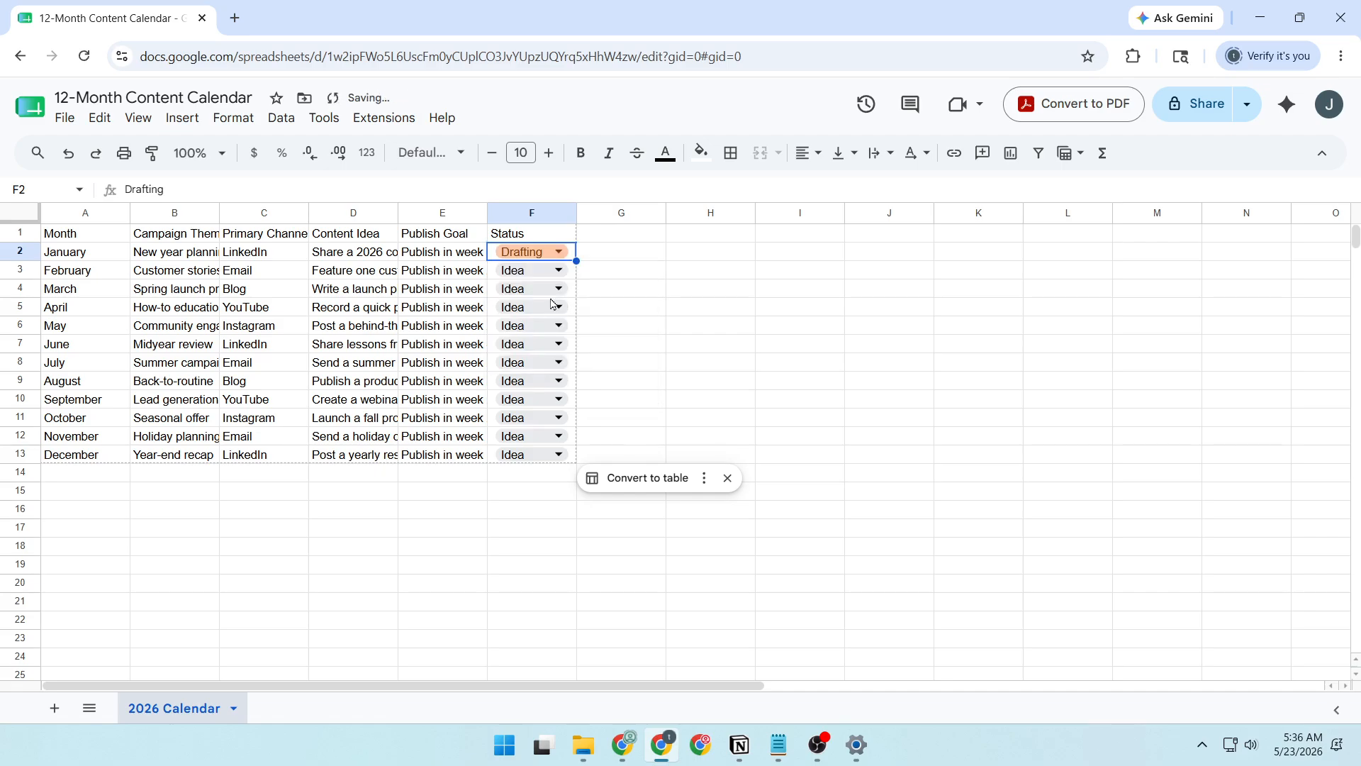
{"action": "left_click", "coordinate": [623, 260]}
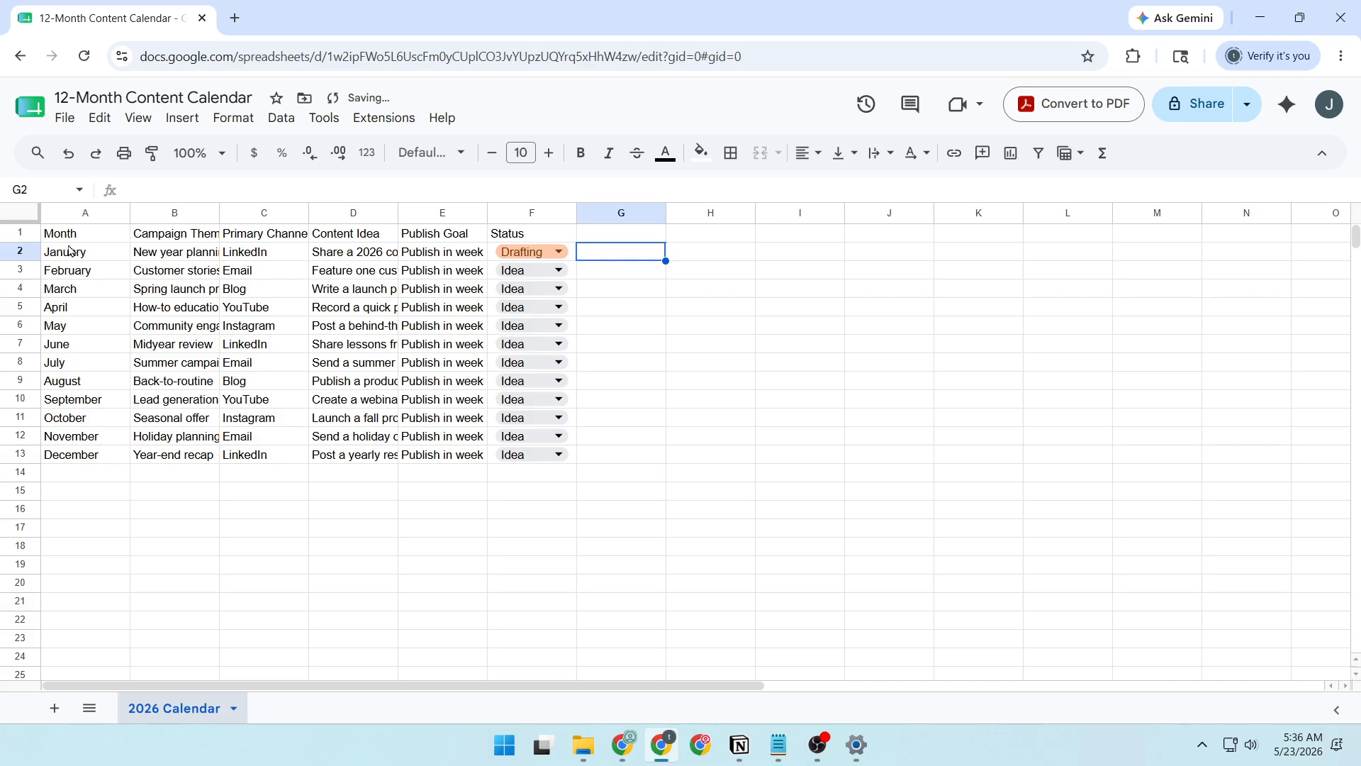
- Create a filter over the whole calendar range A1:F13, including the header row
{"action": "left_click_drag", "start_coordinate": [62, 241], "coordinate": [543, 457]}
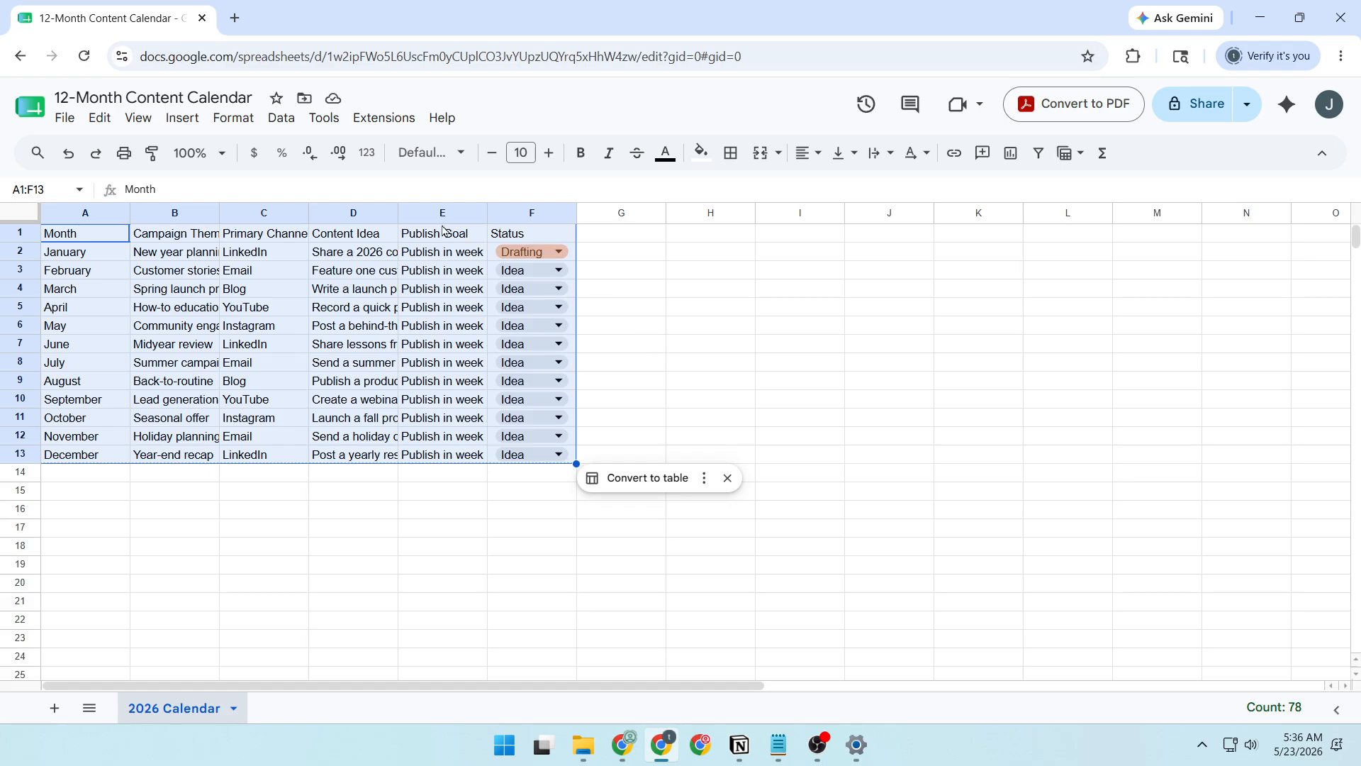
{"action": "left_click", "coordinate": [284, 119]}
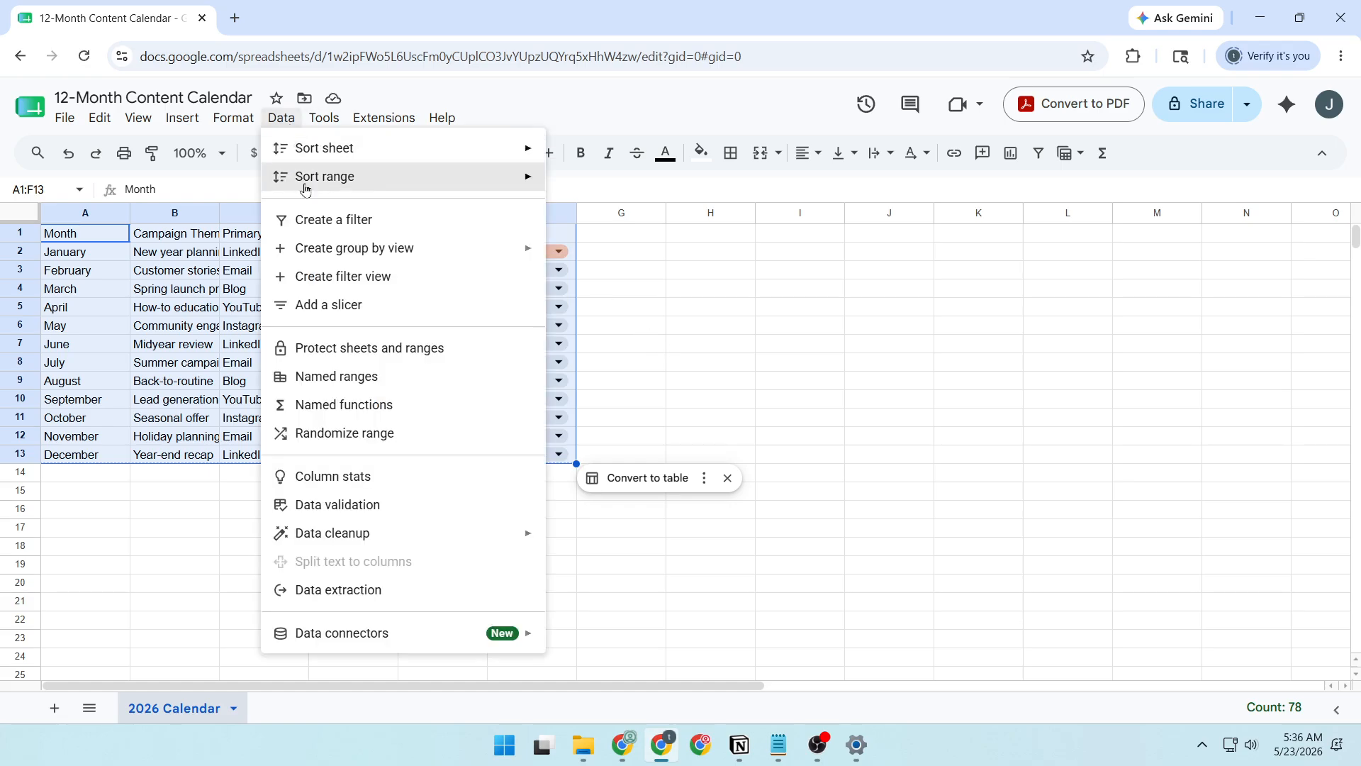
{"action": "left_click", "coordinate": [319, 223]}
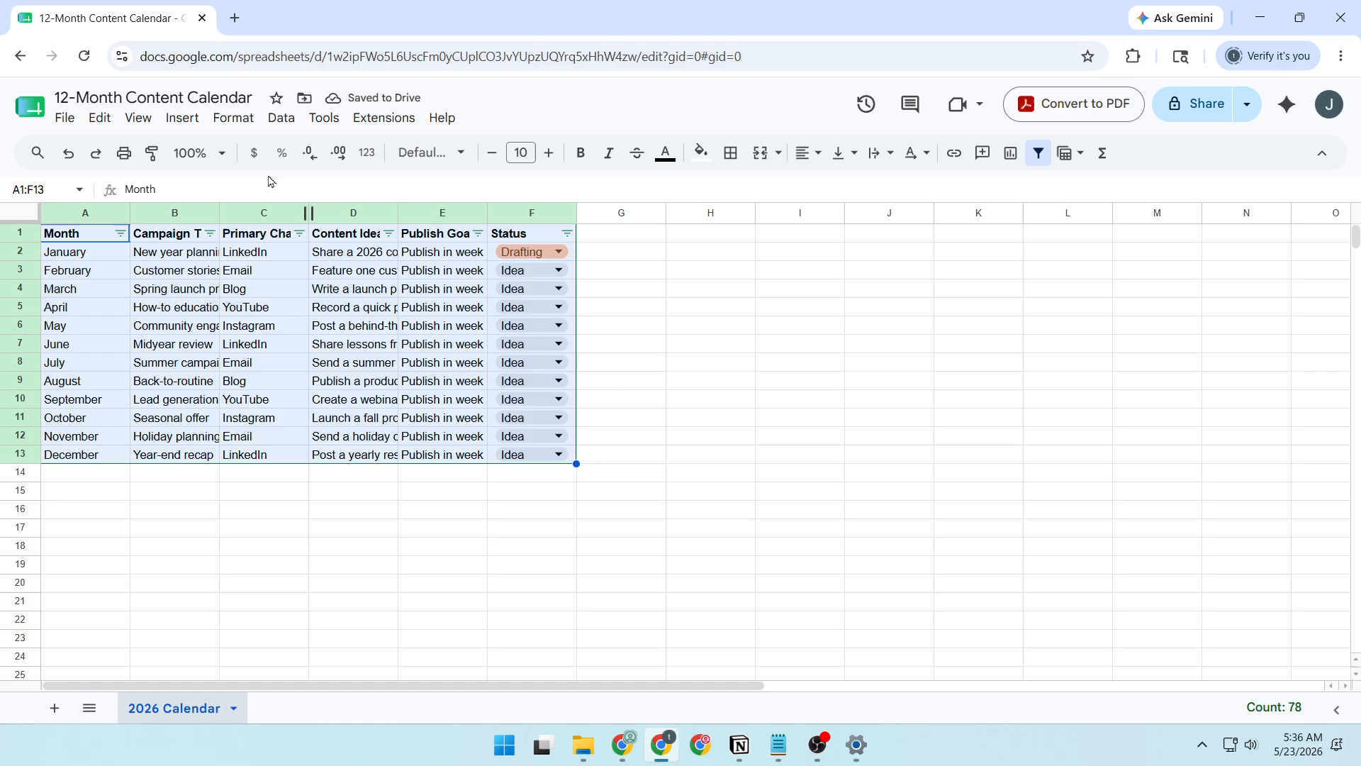
- Freeze one row so the calendar's headers stay in place
{"action": "left_click", "coordinate": [139, 119]}
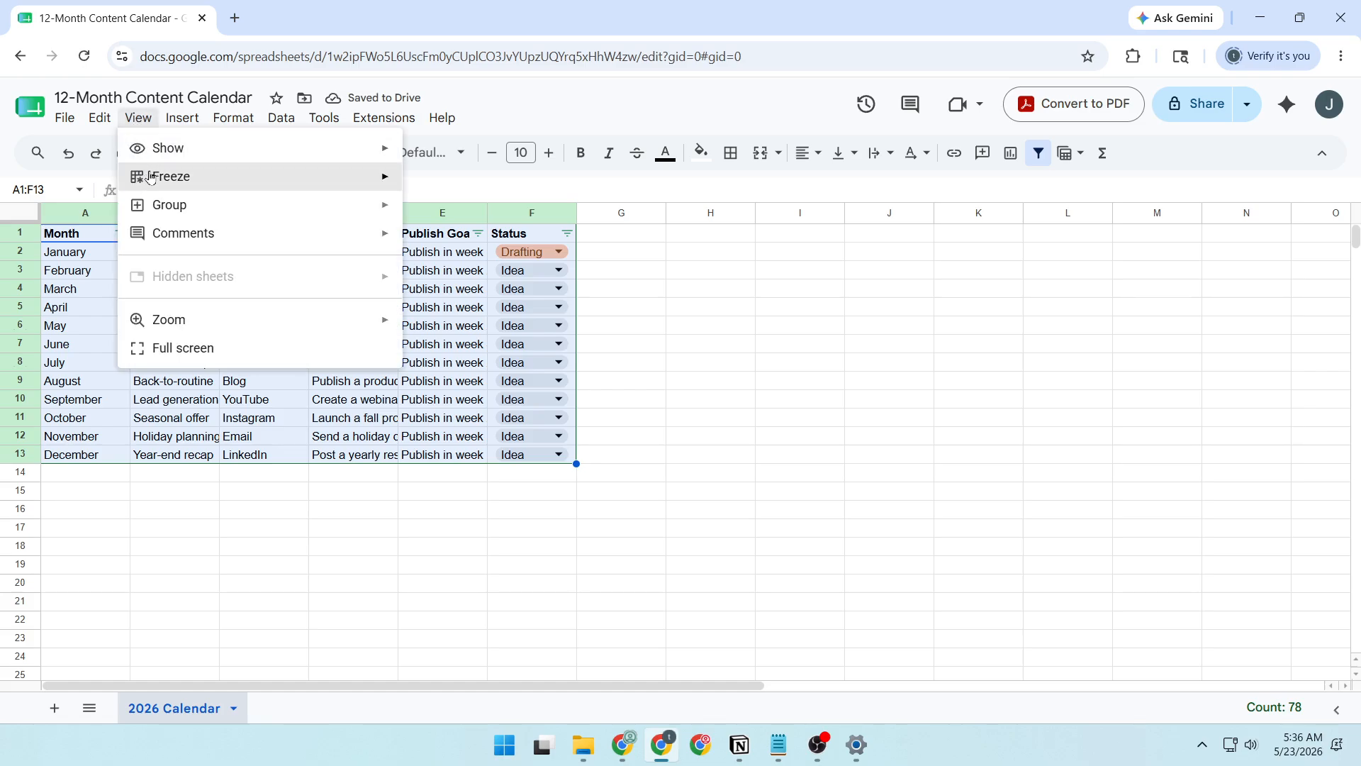
{"action": "mouse_move", "coordinate": [153, 176]}
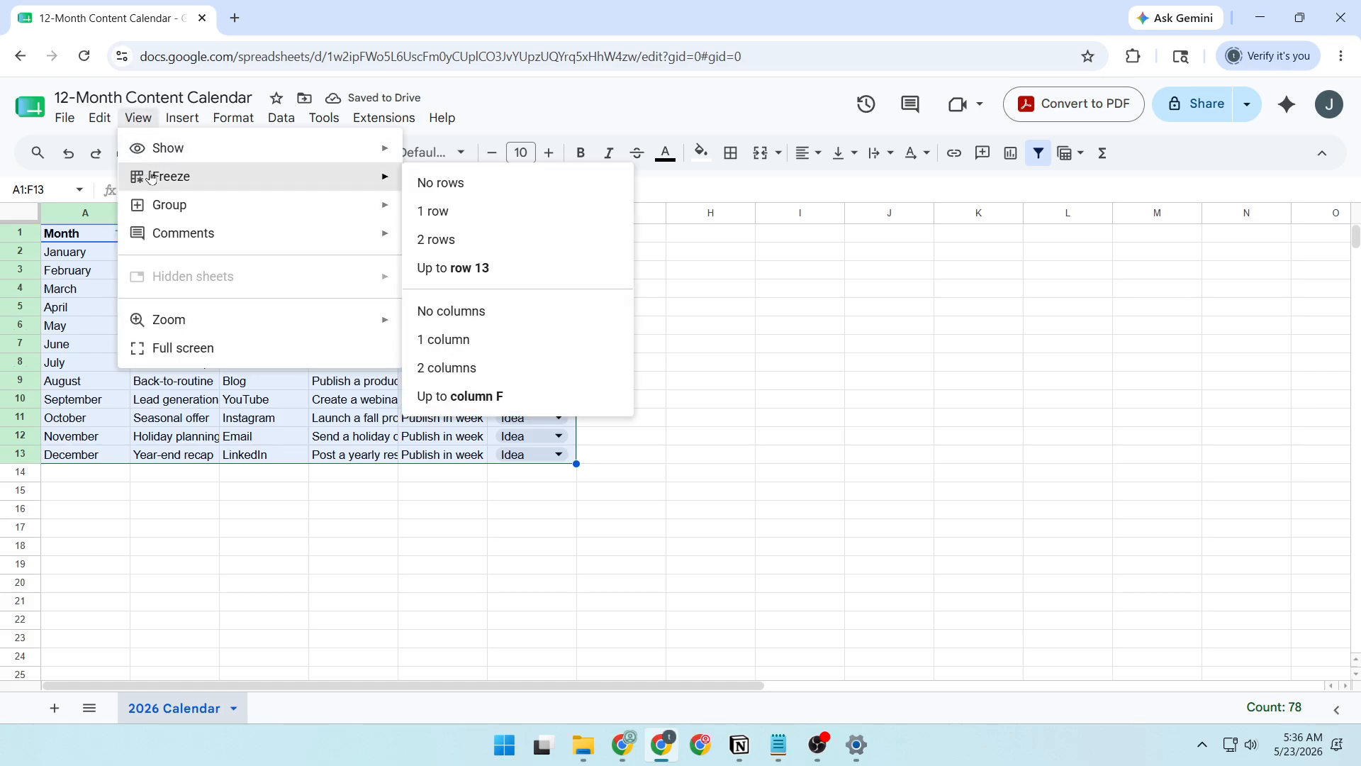
{"action": "left_click", "coordinate": [459, 215]}
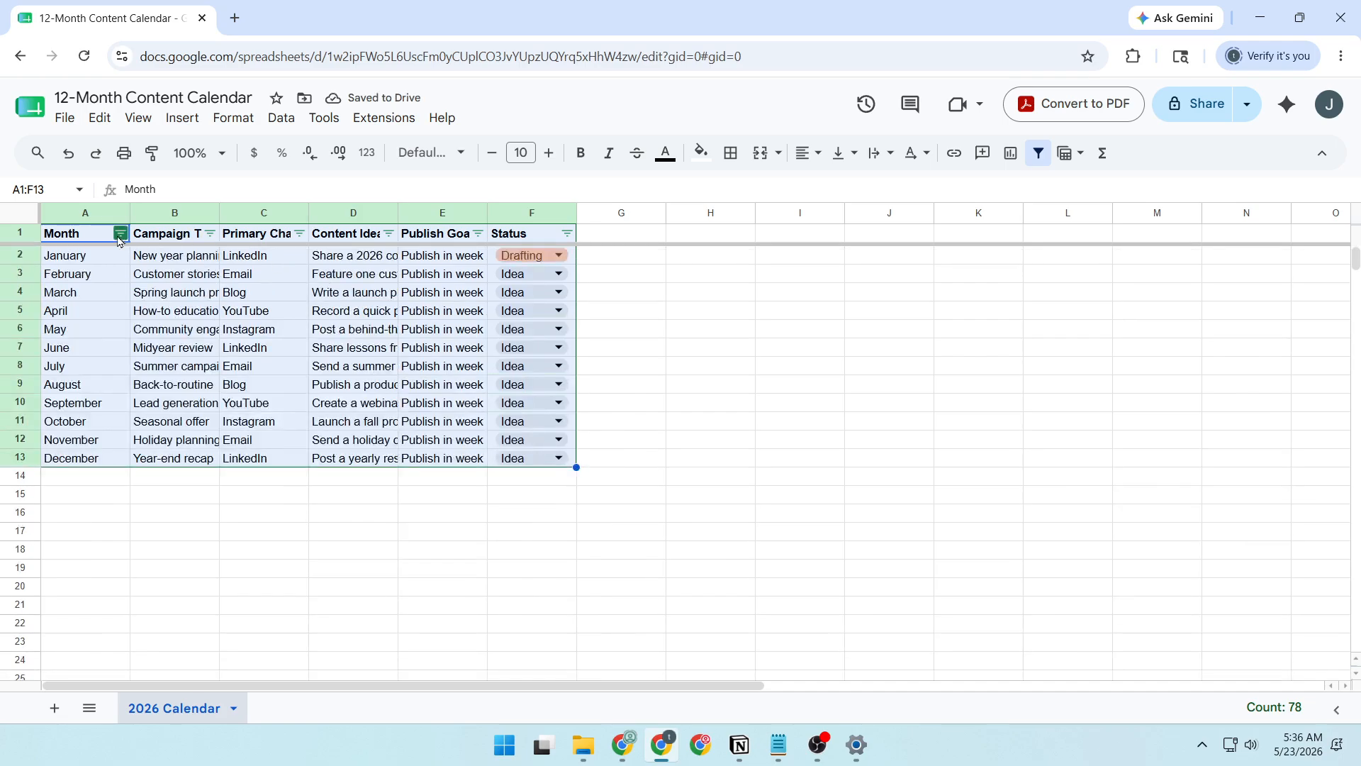
{"action": "scroll", "coordinate": [296, 267], "scroll_direction": "down", "scroll_amount": 2}
{"action": "scroll", "coordinate": [288, 291], "scroll_direction": "up", "scroll_amount": 2}
- Select the entire sheet and auto-fit the column widths to their contents
{"action": "left_click", "coordinate": [269, 277]}
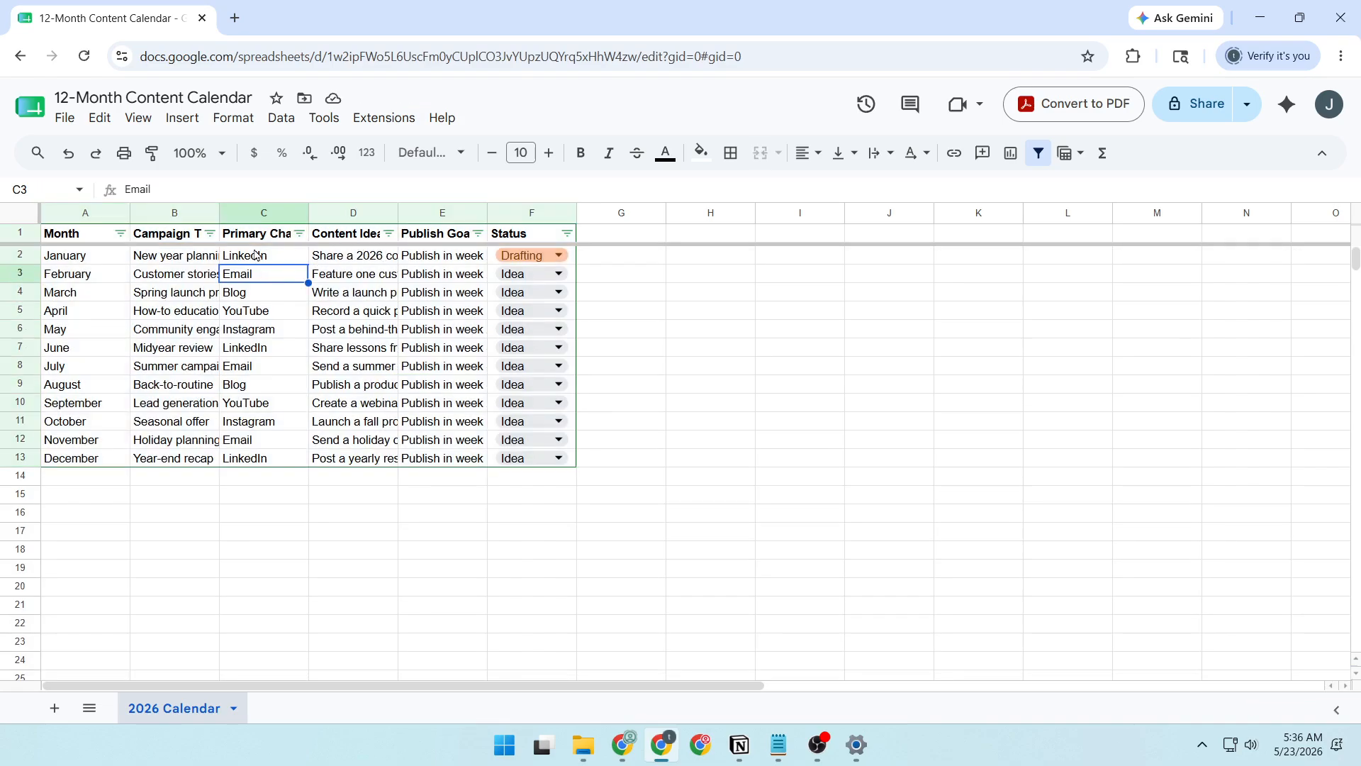
{"action": "key", "text": "ctrl+a"}
{"action": "double_click", "coordinate": [218, 212]}
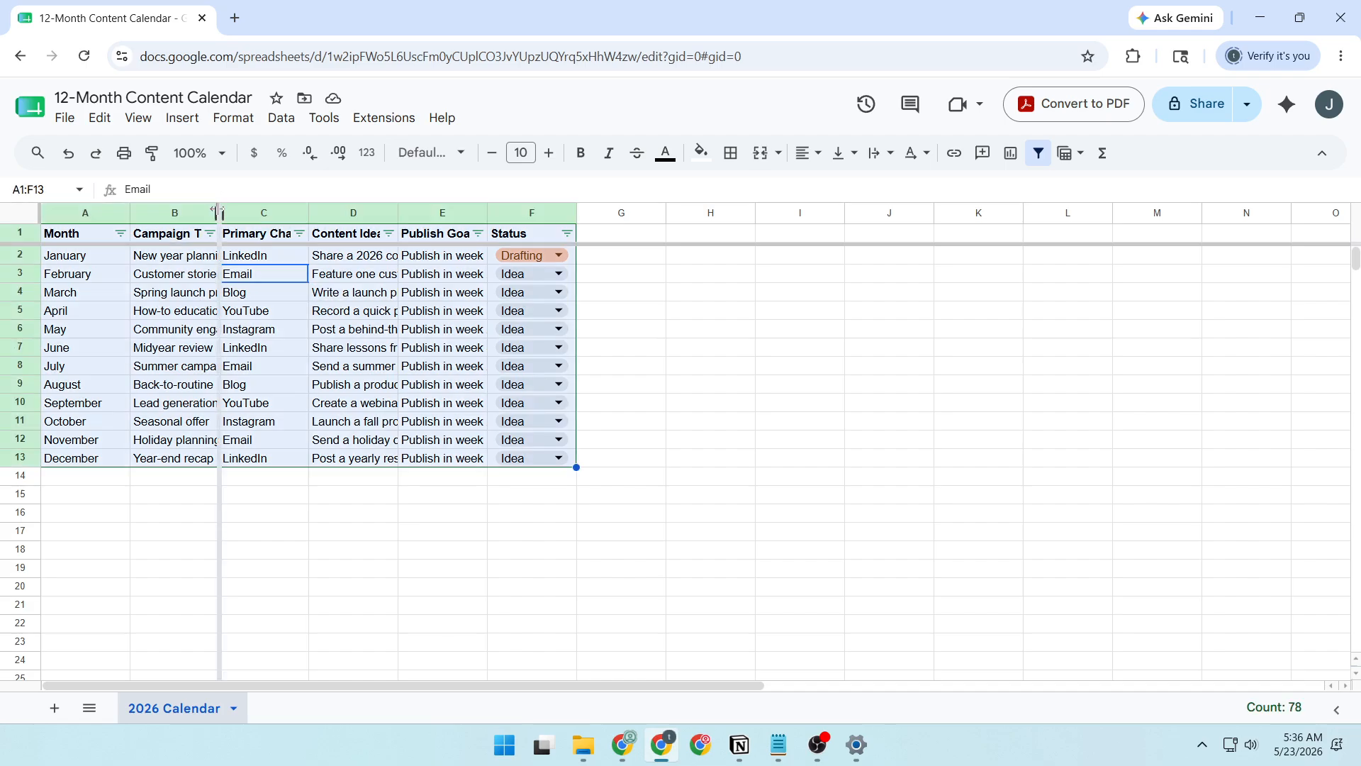
{"action": "key", "text": "ctrl+a"}
{"action": "double_click", "coordinate": [130, 211]}
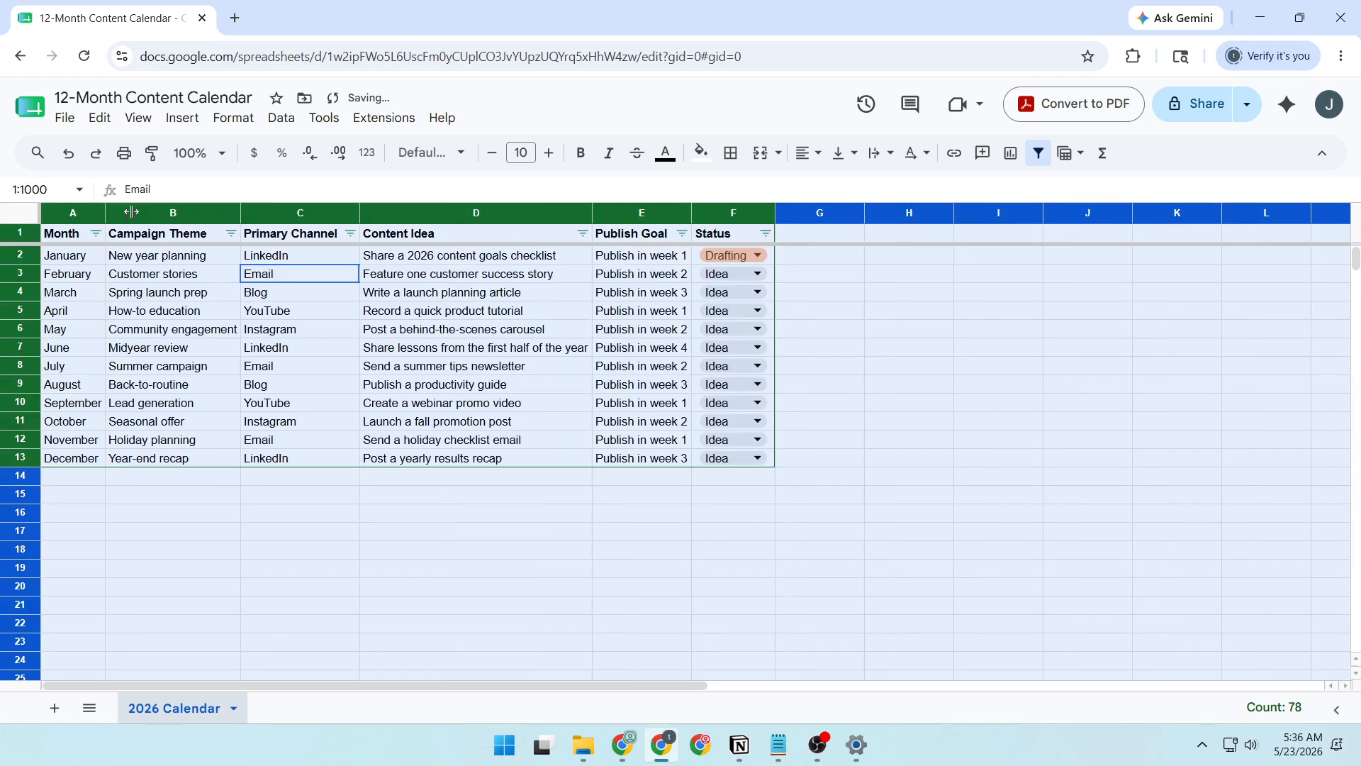
{"action": "left_click", "coordinate": [587, 536]}
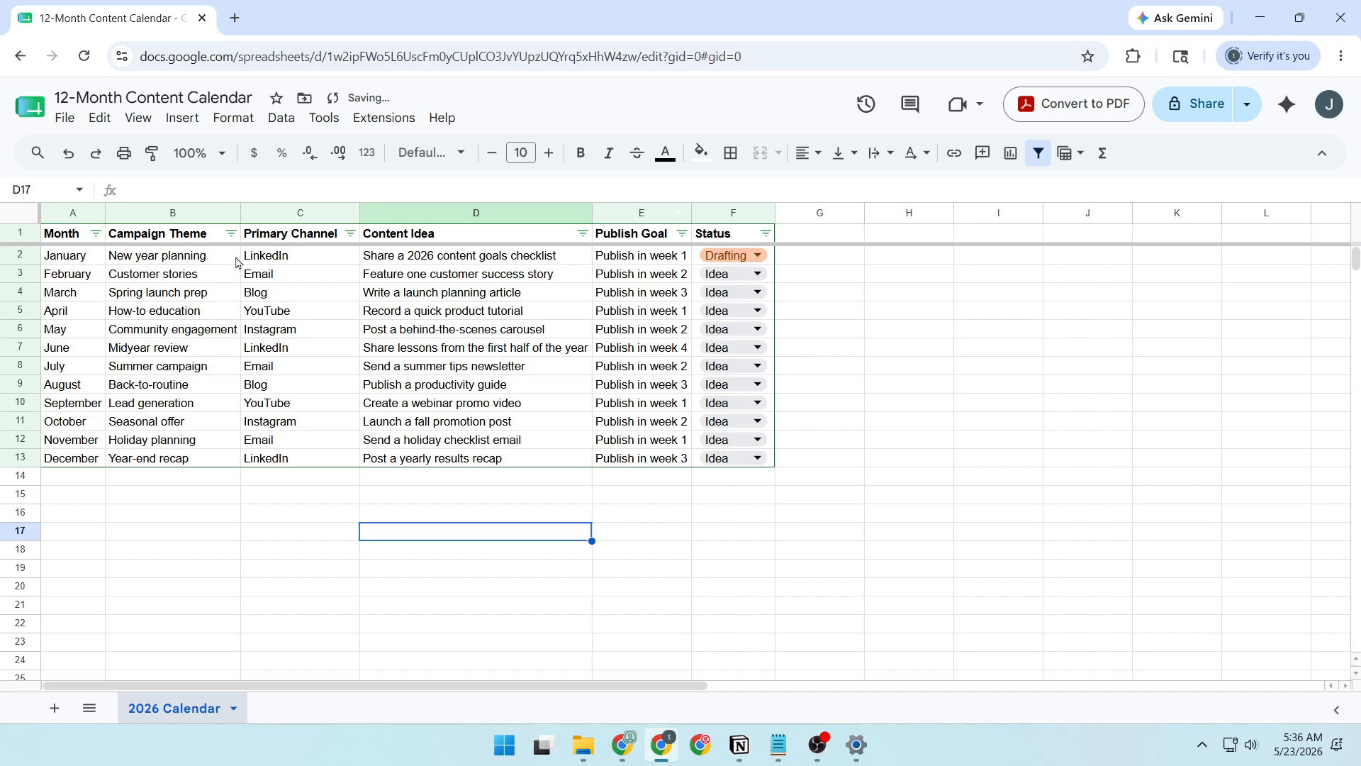
- Set February's status to Scheduled and auto-fit the Status column so the label fits
{"action": "double_click", "coordinate": [727, 273]}
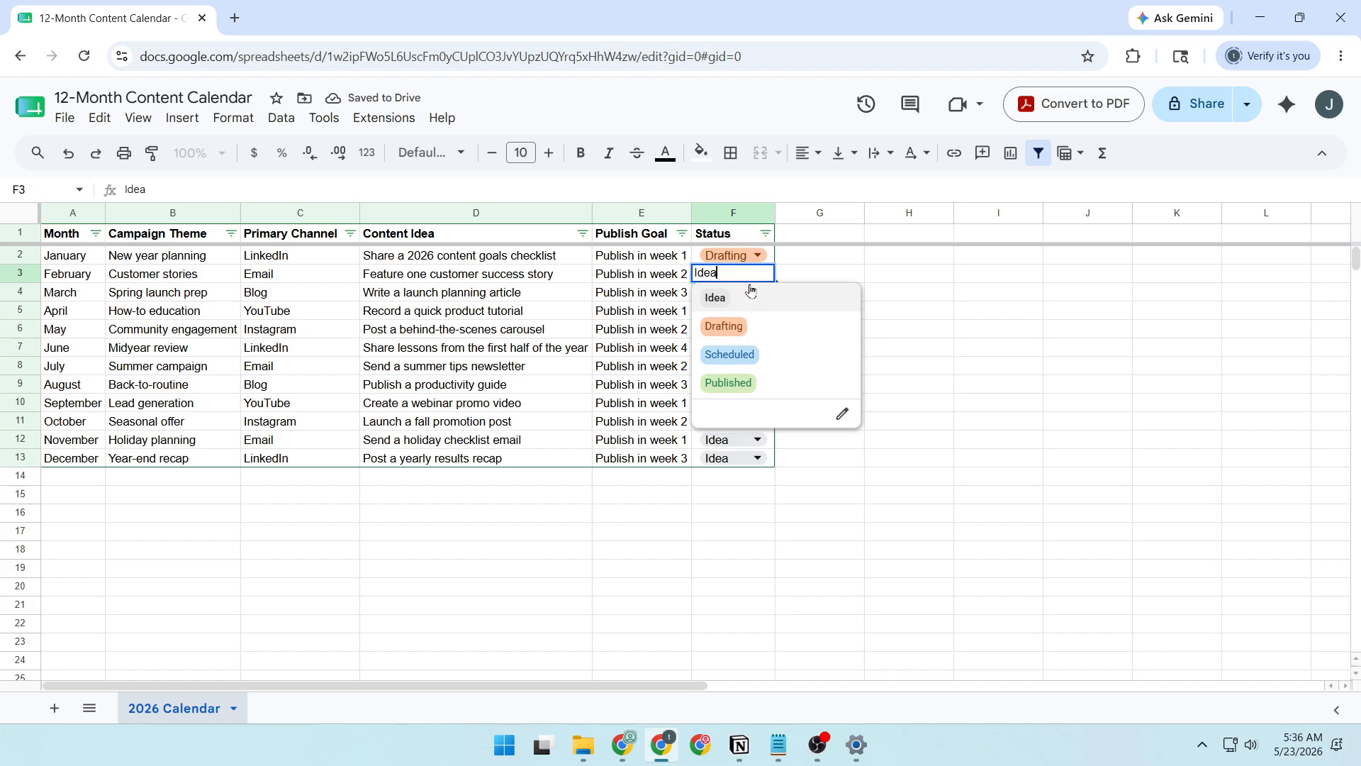
{"action": "left_click", "coordinate": [735, 353]}
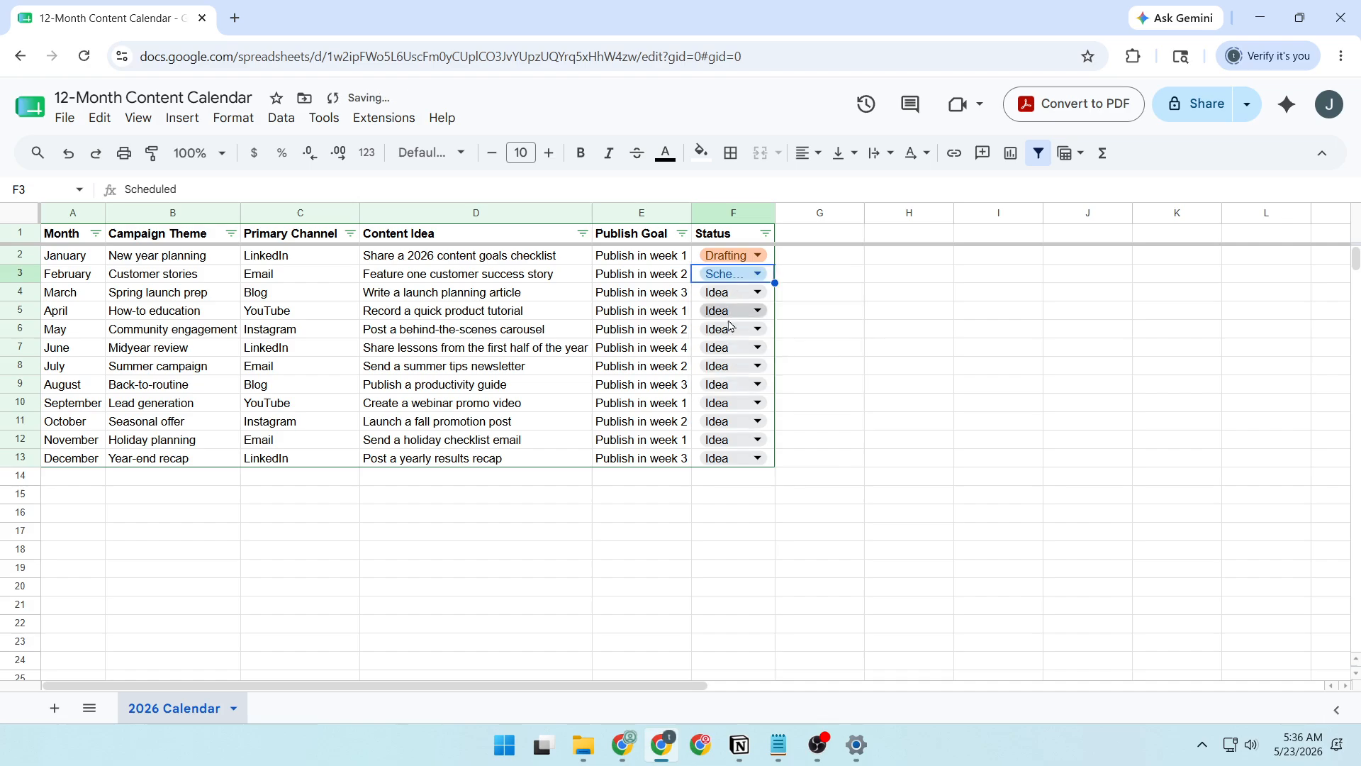
{"action": "key", "text": "ctrl+a"}
{"action": "double_click", "coordinate": [775, 213]}
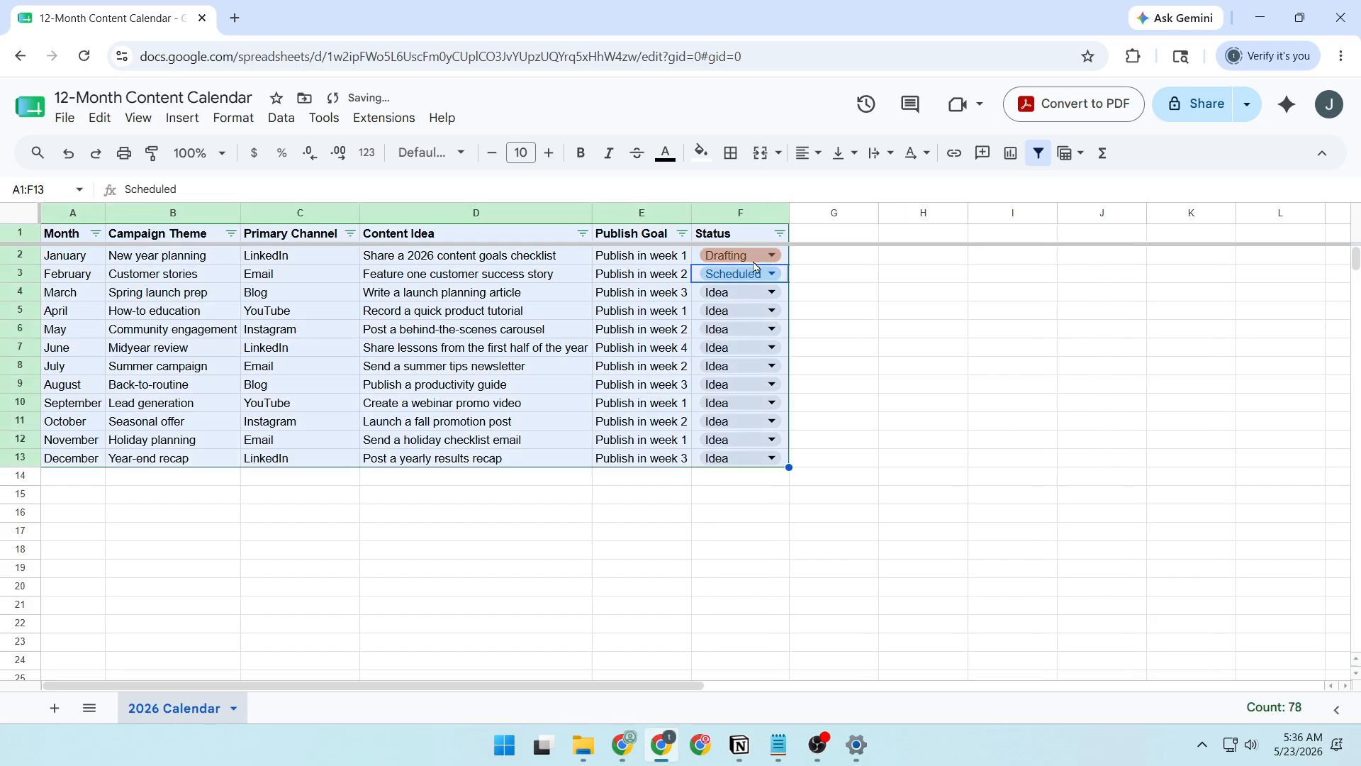
{"action": "left_click", "coordinate": [819, 368]}
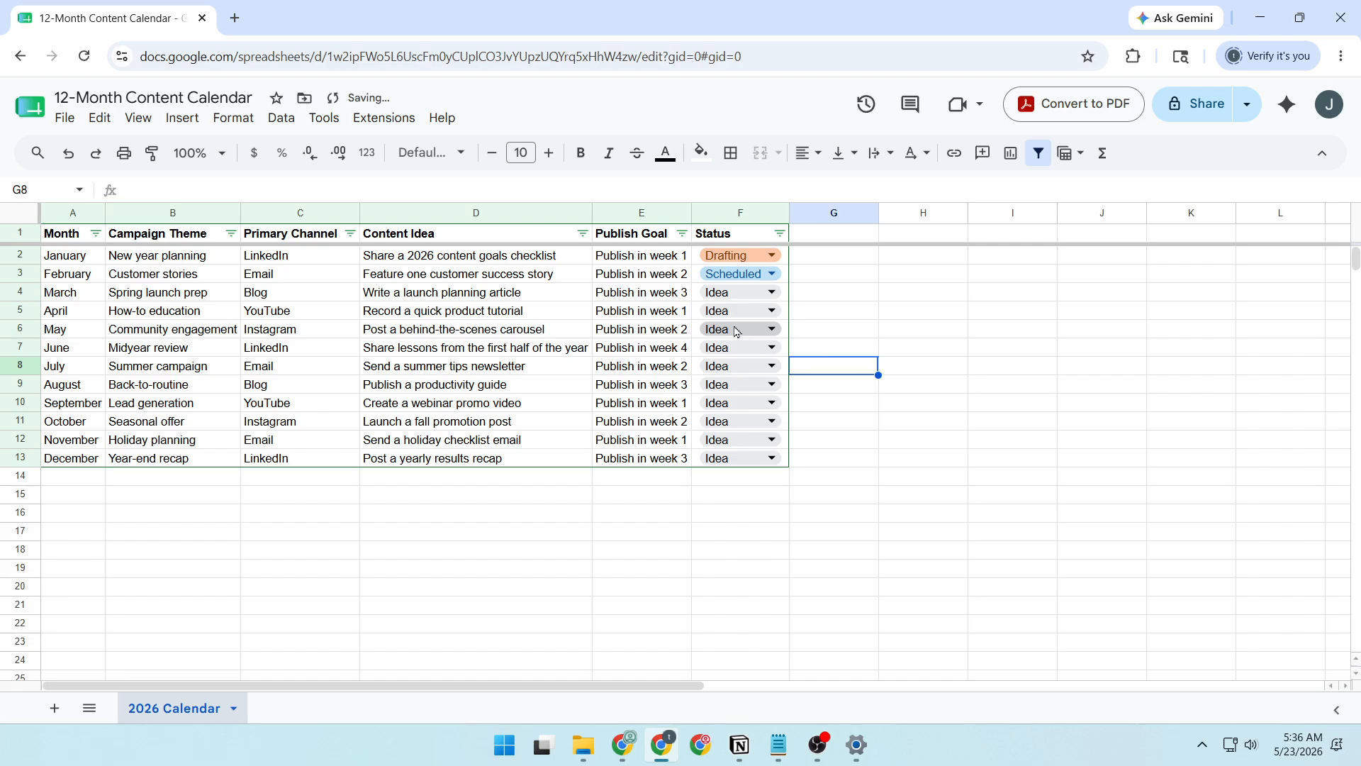
- Set January's status to Published and March's status to Drafting
{"action": "left_click", "coordinate": [738, 292]}
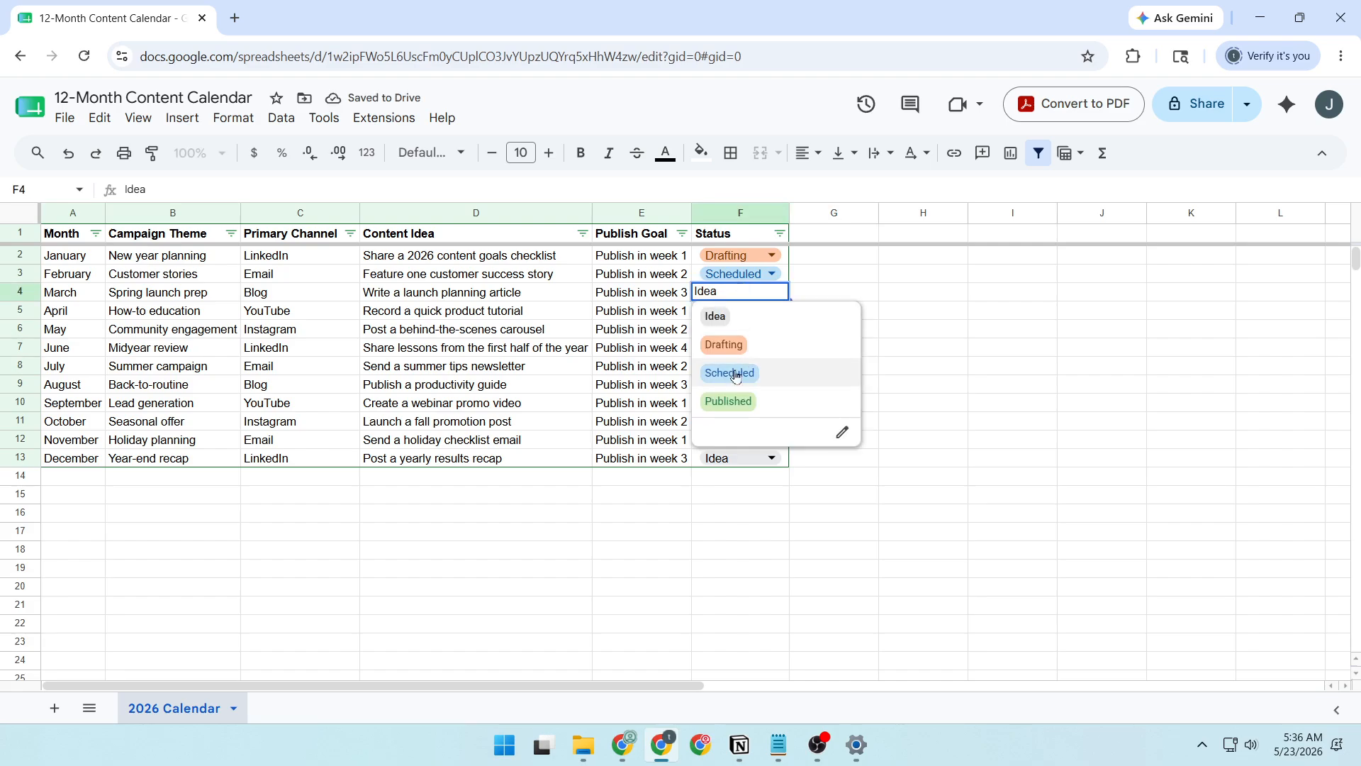
{"action": "left_click", "coordinate": [739, 255]}
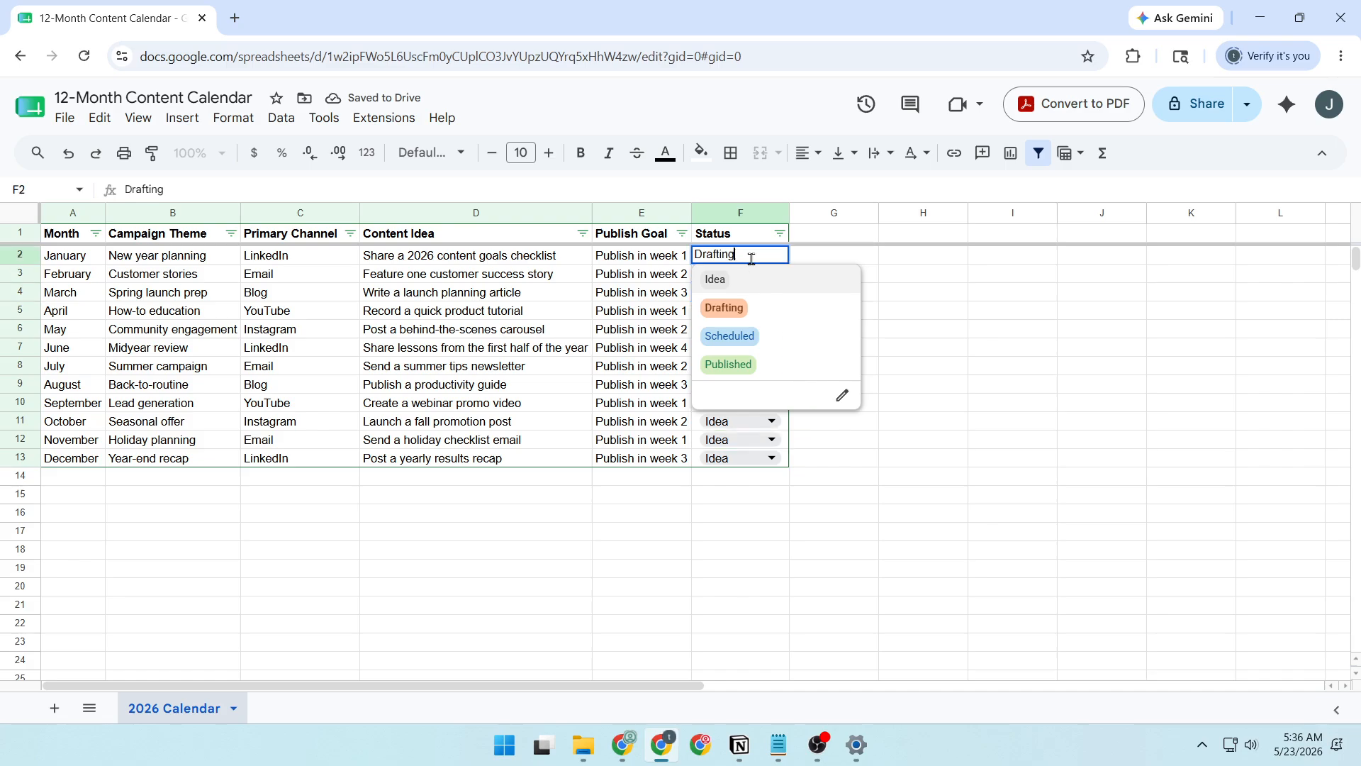
{"action": "left_click", "coordinate": [735, 365]}
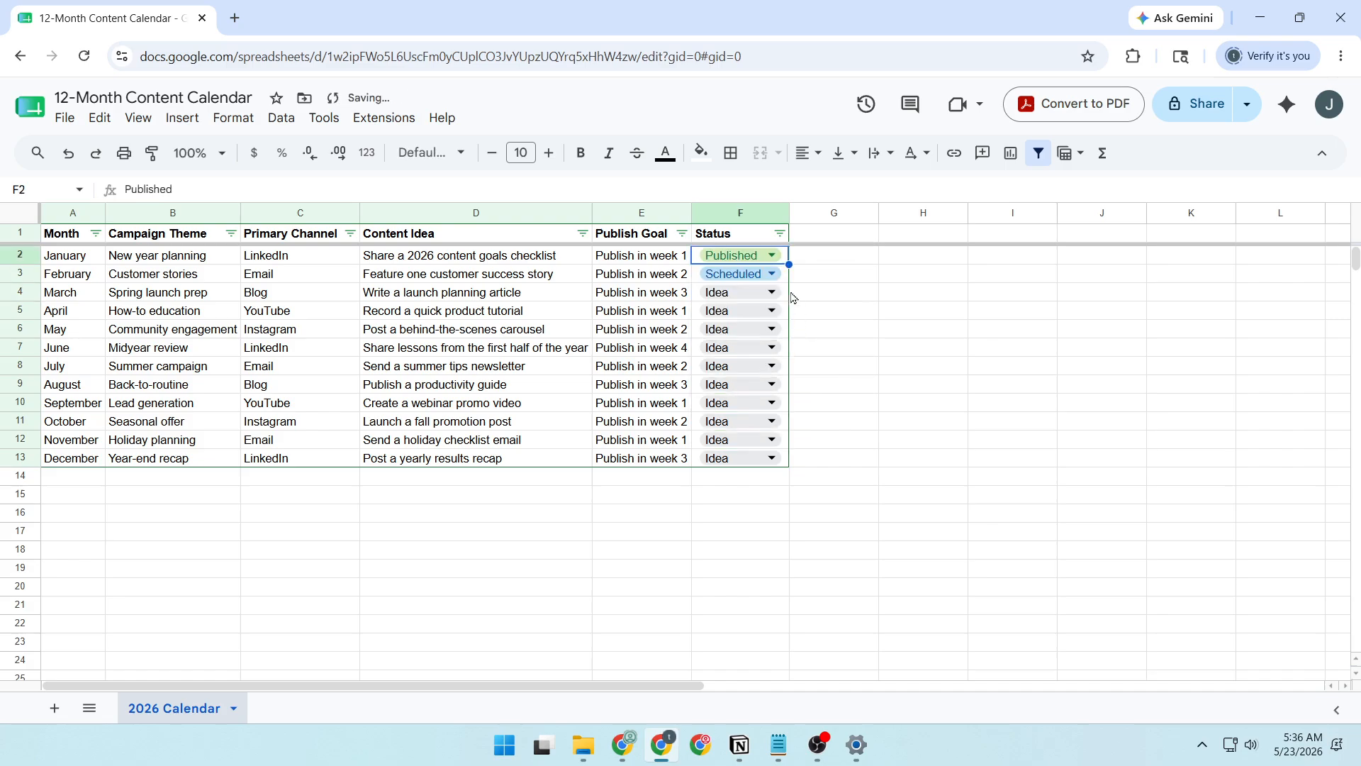
{"action": "left_click", "coordinate": [755, 271]}
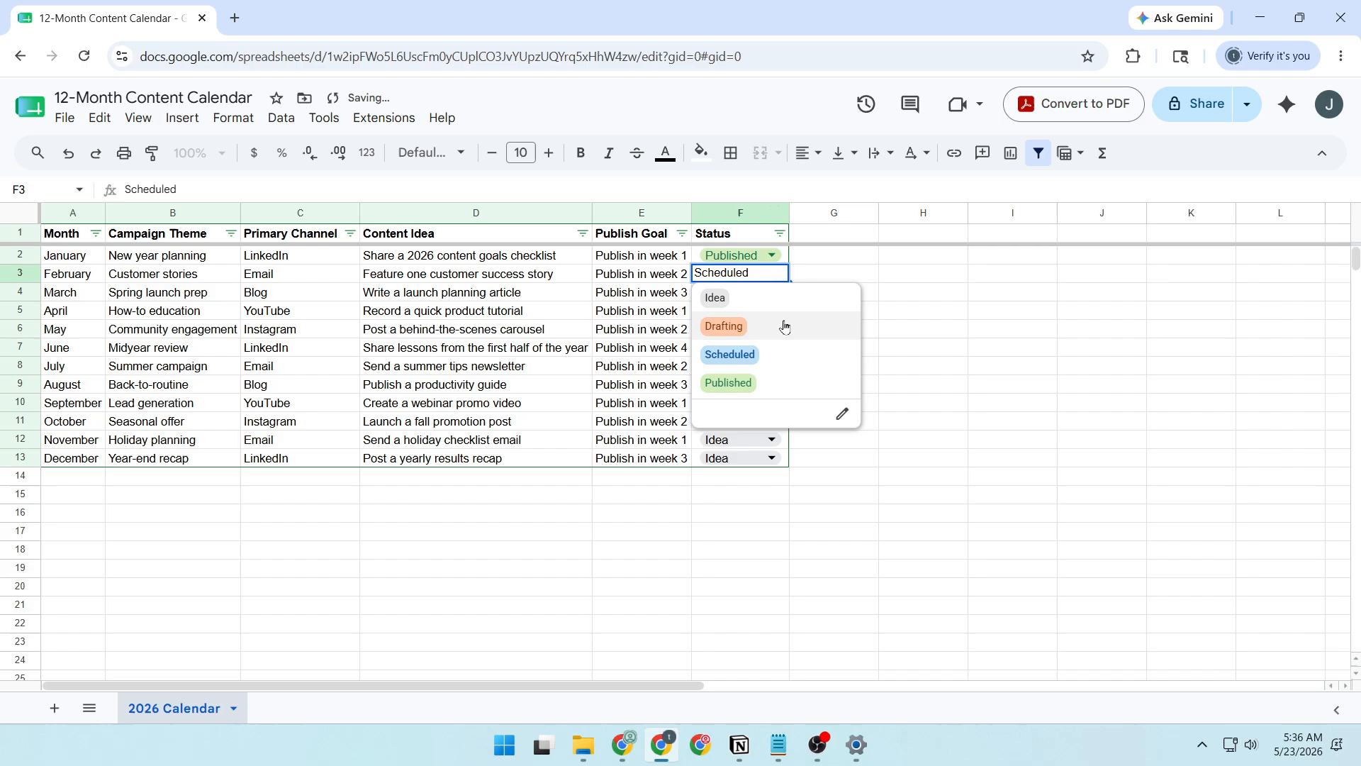
{"action": "left_click", "coordinate": [899, 315]}
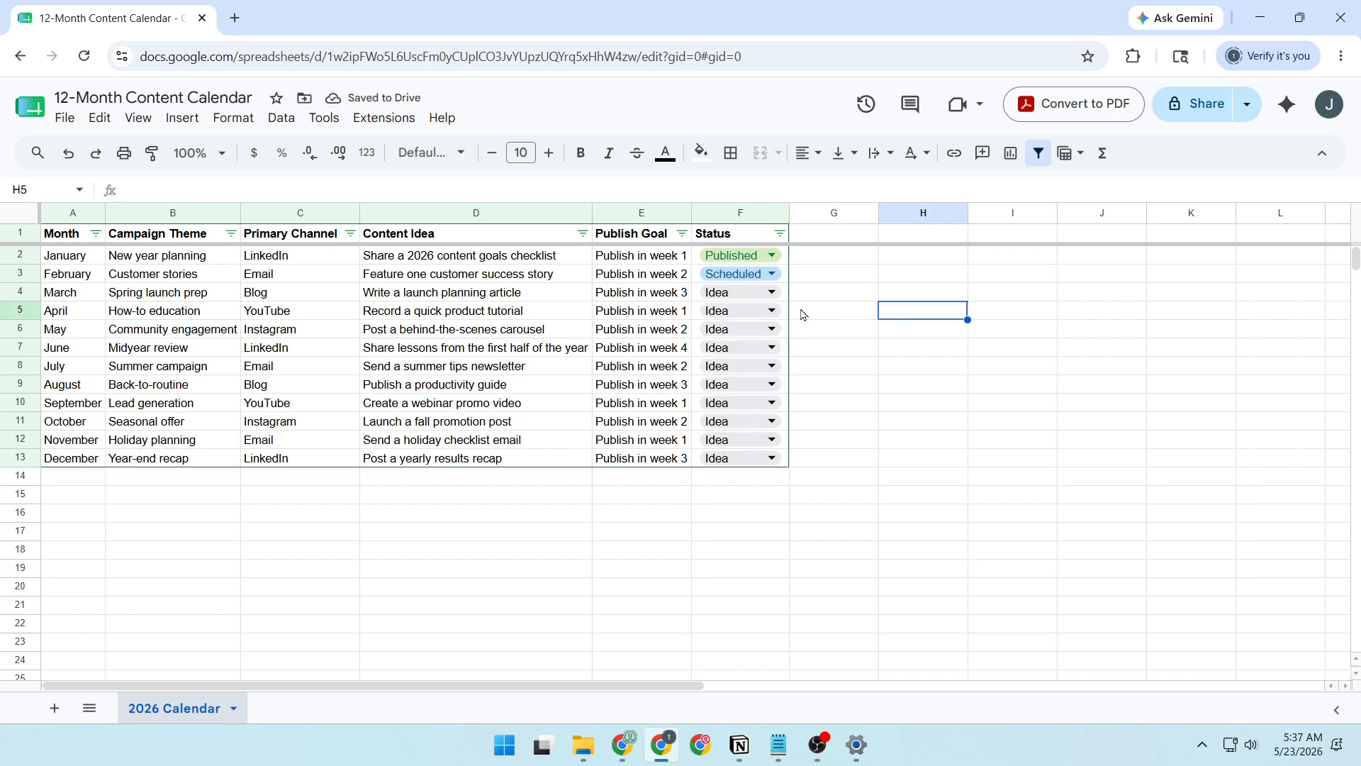
{"action": "left_click", "coordinate": [758, 293]}
{"action": "left_click", "coordinate": [743, 345]}
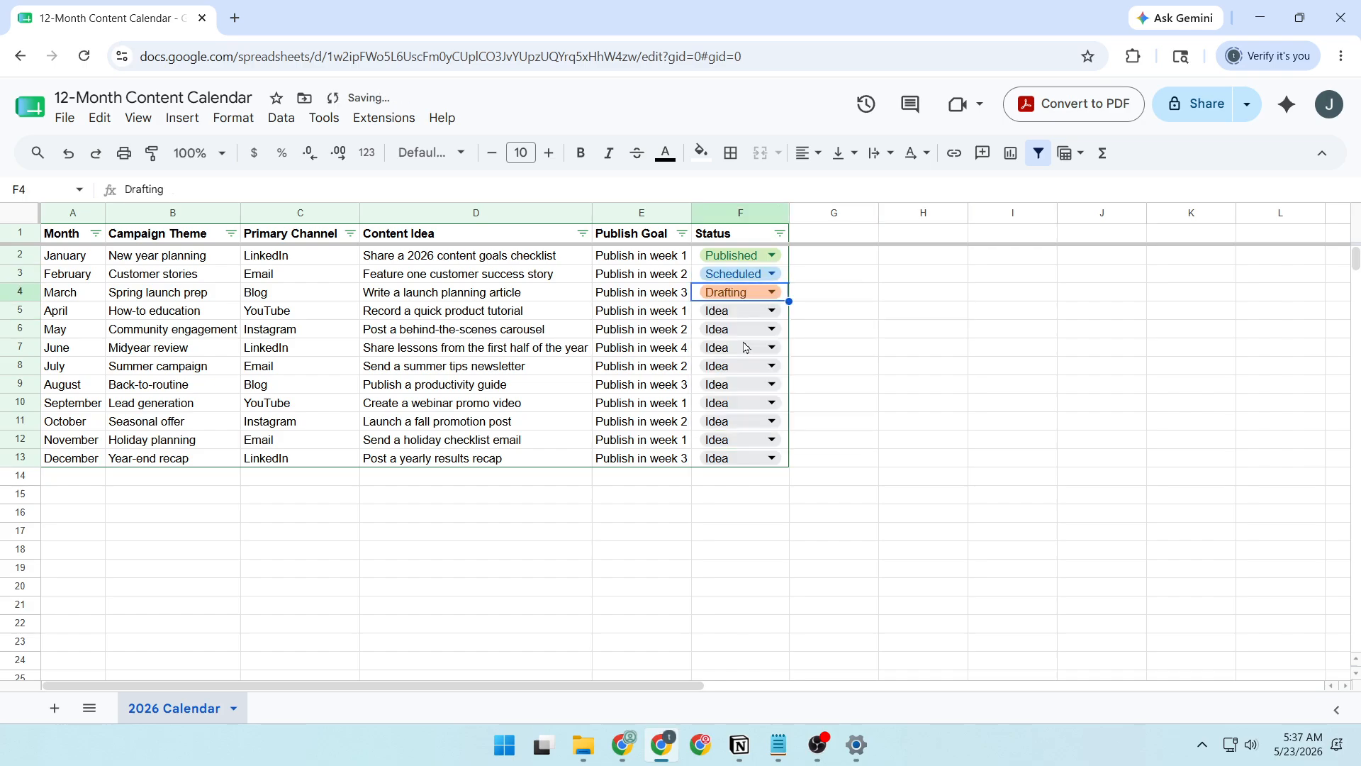